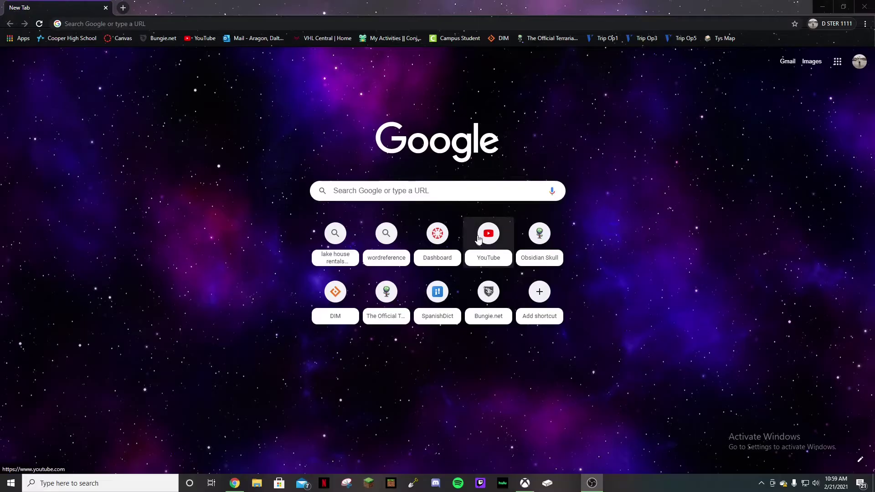
# Step: Search Google for "clone hero" and open the official clonehero.net site from the results
pyautogui.click(385, 144)
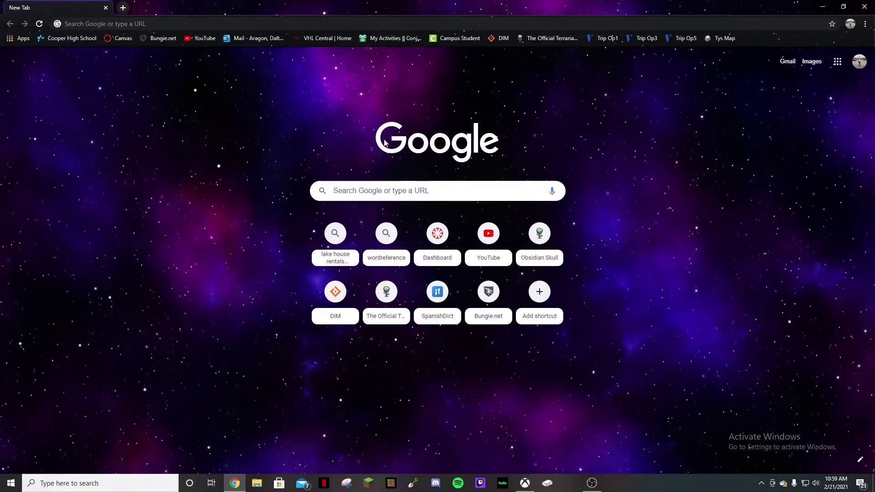
pyautogui.click(394, 188)
pyautogui.write('clone hero')
pyautogui.press('Return')
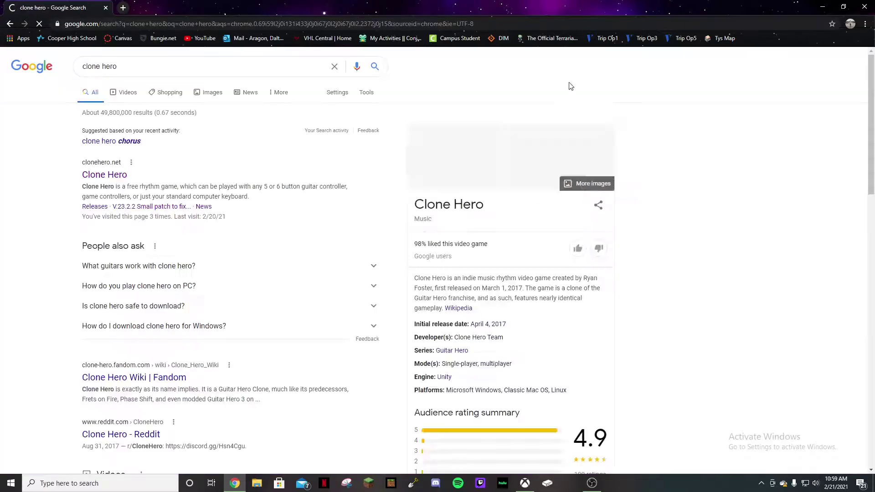
pyautogui.click(99, 167)
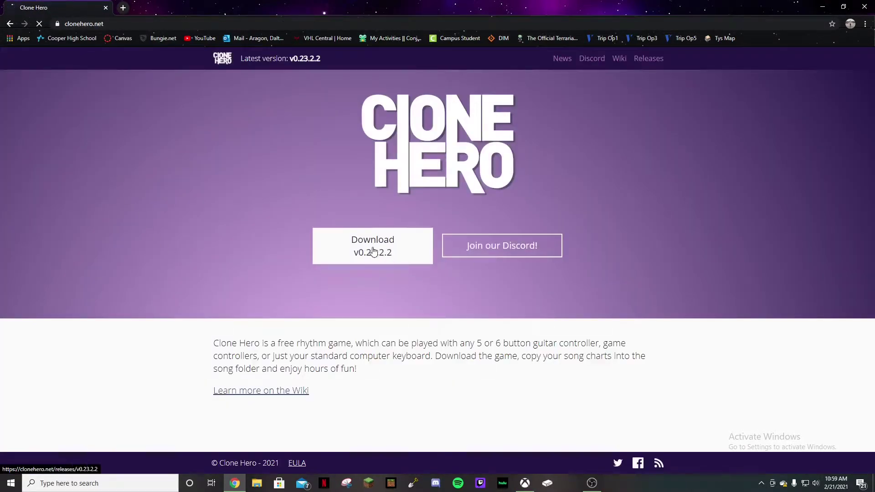
# Step: Download the clonehero-win64 archive of version v0.23.2.2 and save it in the Video Game Junk folder inside Downloads
pyautogui.click(373, 251)
pyautogui.click(362, 301)
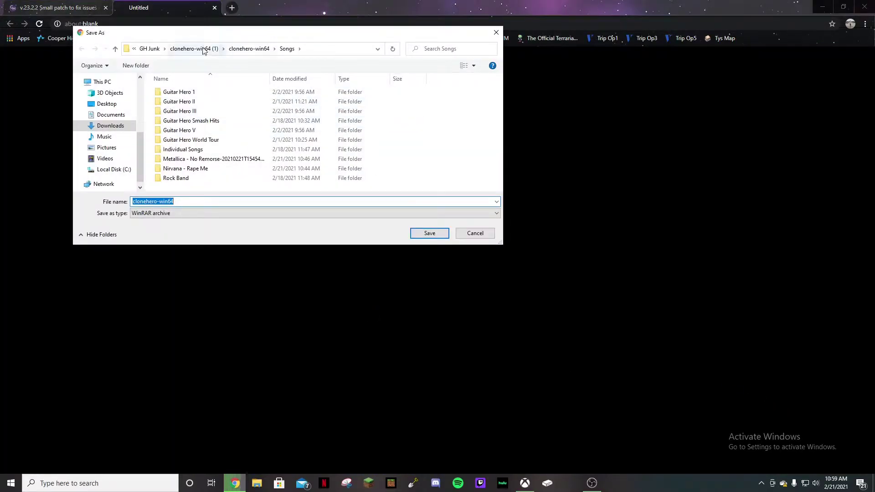
pyautogui.click(206, 51)
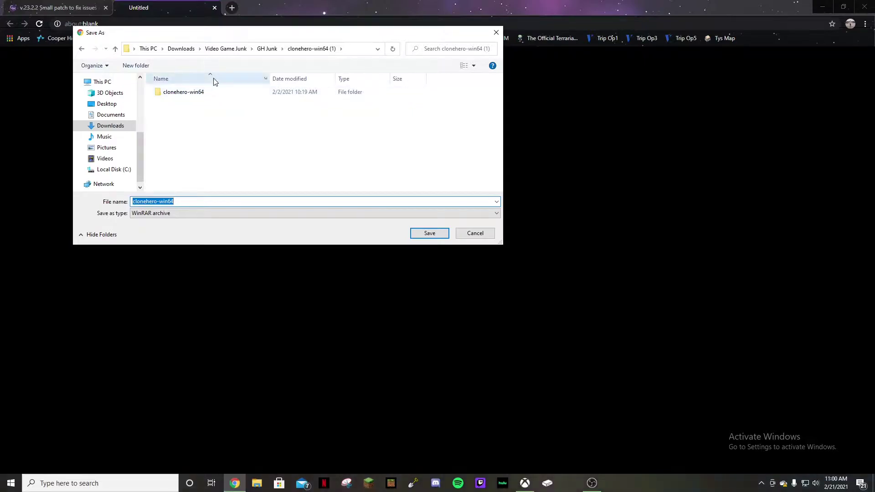
pyautogui.click(178, 50)
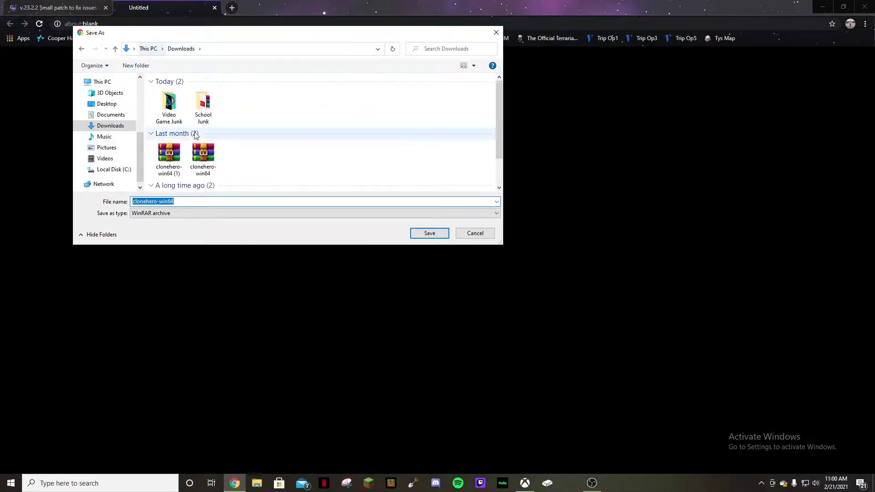
pyautogui.doubleClick(169, 106)
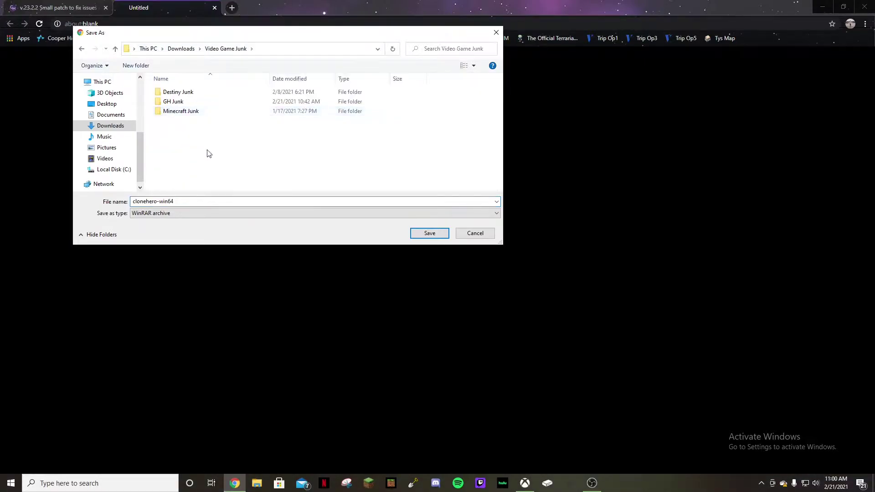
pyautogui.click(429, 232)
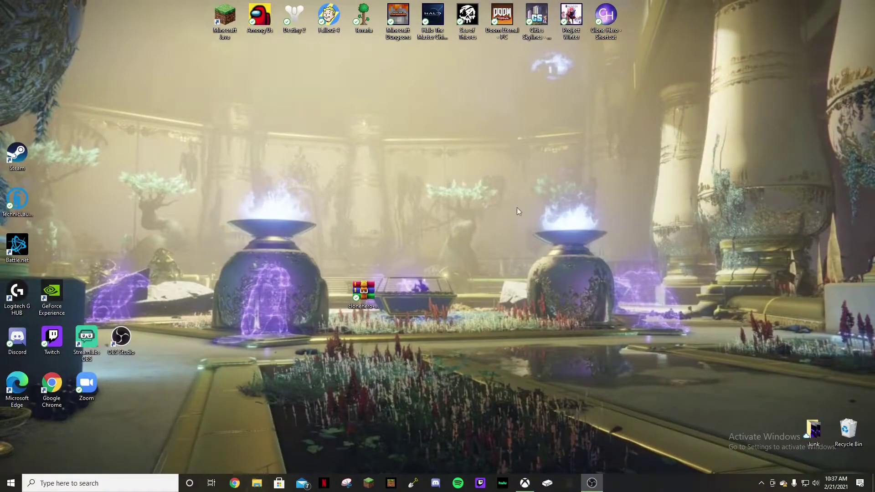
# Step: Bring the clonehero-win64 archive from the recent files to the desktop and place it in an open area
pyautogui.click(258, 482)
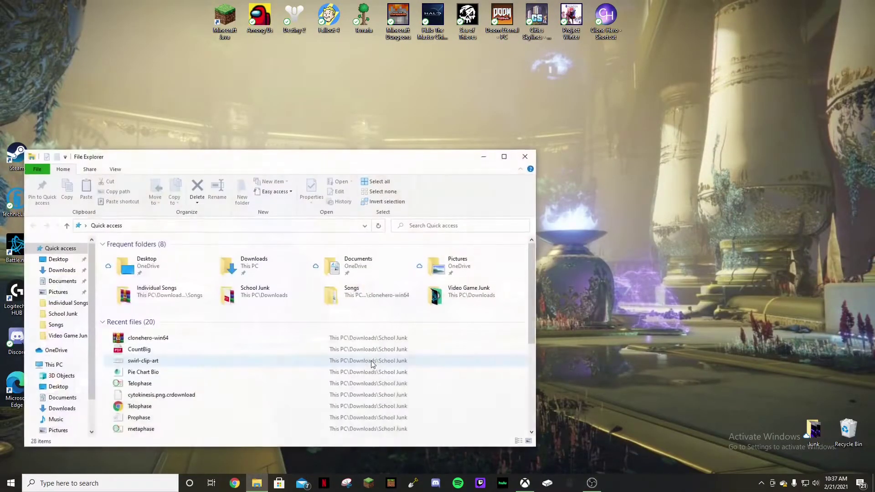
pyautogui.moveTo(172, 340); pyautogui.dragTo(437, 287)
pyautogui.click(525, 157)
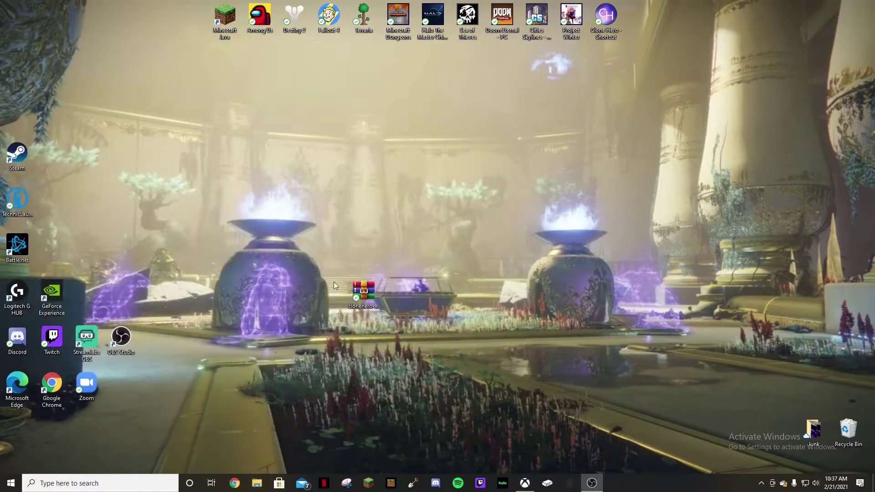
pyautogui.moveTo(362, 305); pyautogui.dragTo(258, 271)
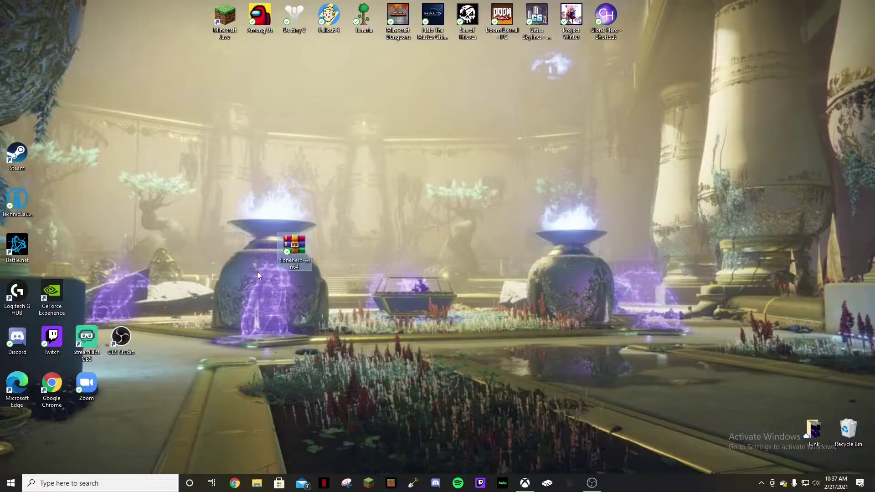
pyautogui.moveTo(299, 253); pyautogui.dragTo(342, 201)
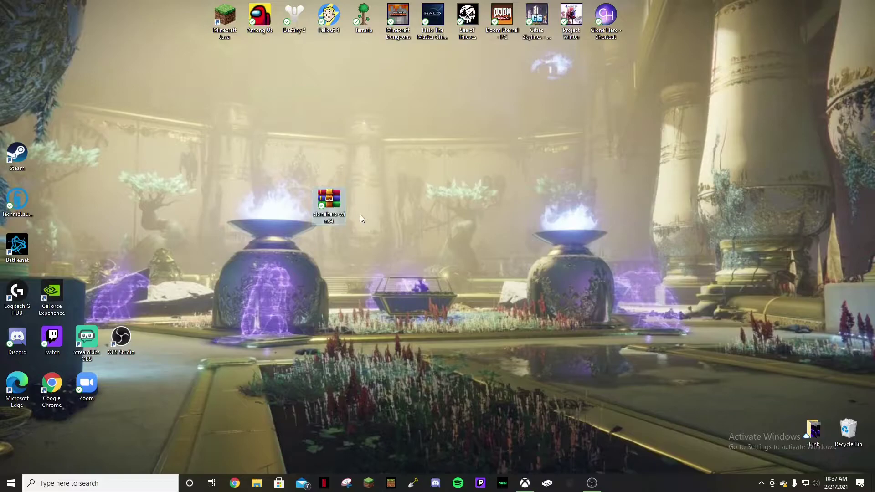
# Step: Extract the clonehero-win64 archive with WinRAR into the default clonehero-win64 folder on the desktop
pyautogui.rightClick(333, 199)
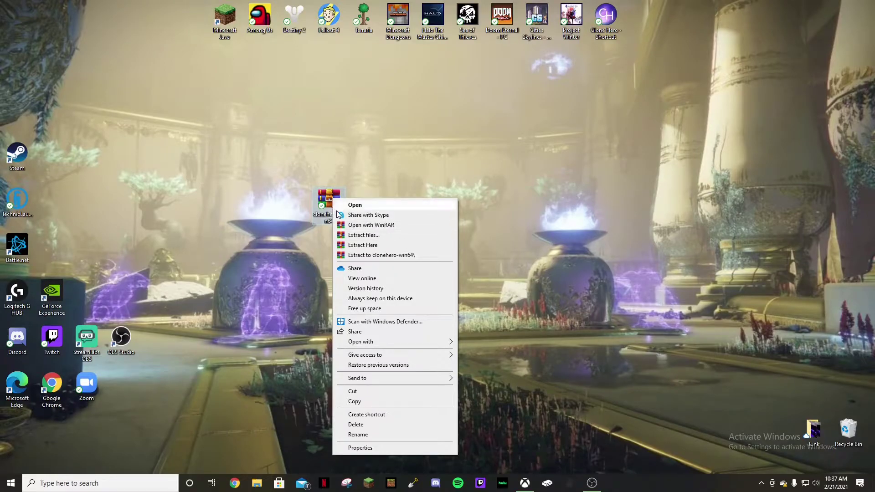
pyautogui.click(379, 236)
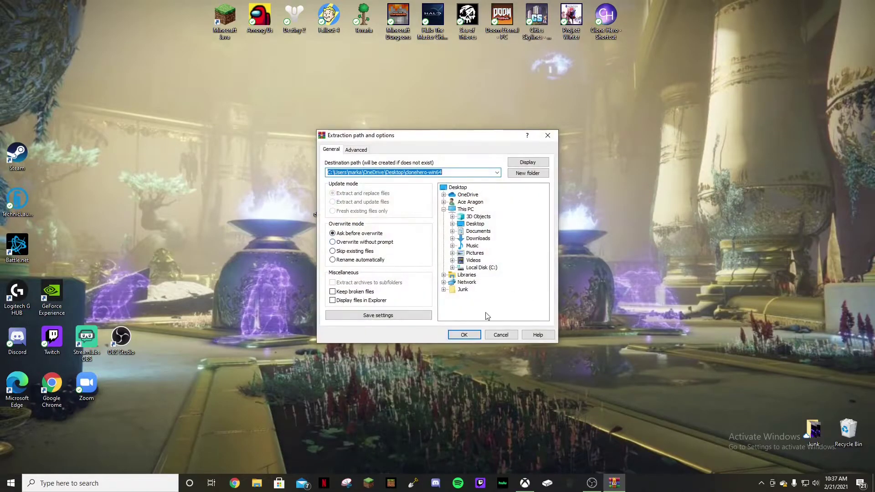
pyautogui.click(464, 335)
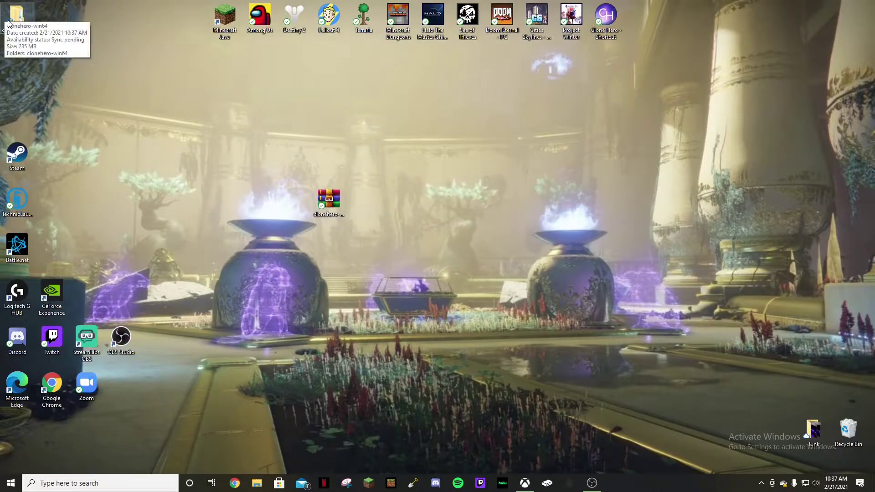
# Step: Place the extracted clonehero-win64 folder near the archive on the desktop and open the clonehero-win64 folder nested inside it
pyautogui.moveTo(3, 13); pyautogui.dragTo(439, 207)
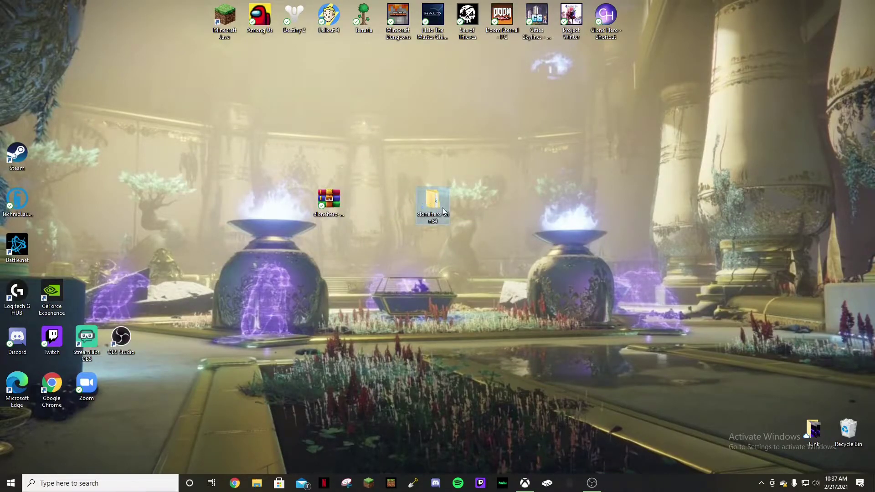
pyautogui.rightClick(439, 204)
pyautogui.click(390, 208)
pyautogui.doubleClick(442, 206)
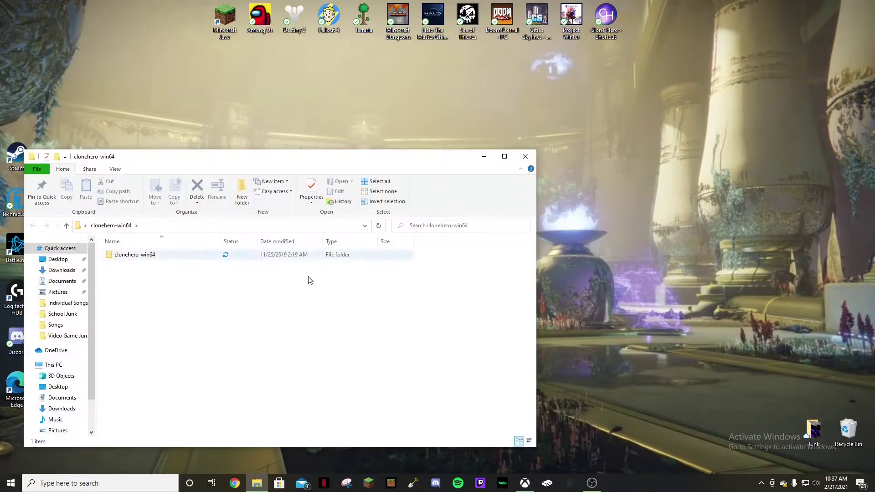
pyautogui.click(136, 258)
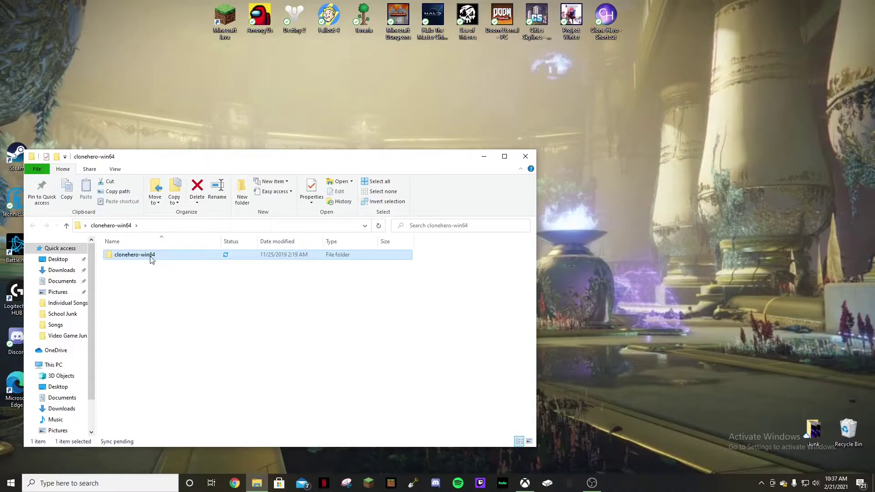
pyautogui.click(179, 299)
pyautogui.doubleClick(132, 255)
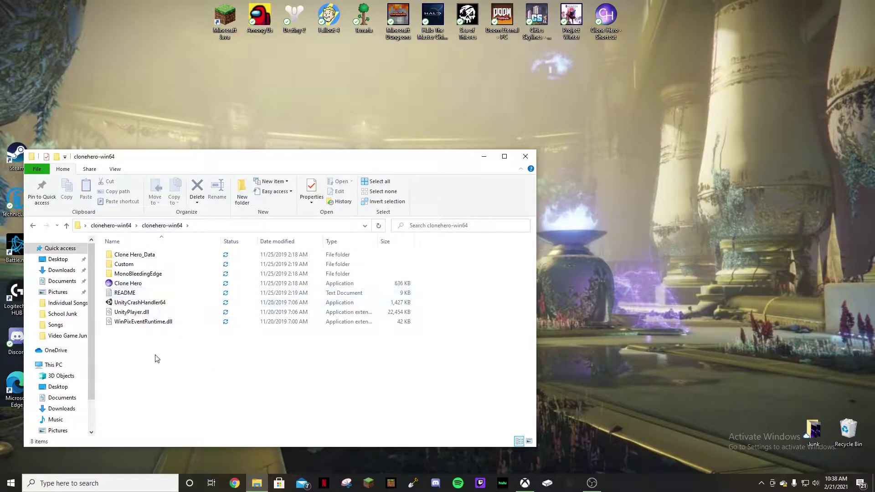
# Step: Create a shortcut to the Clone Hero application and try to move it to the desktop without replacing the existing one
pyautogui.click(140, 283)
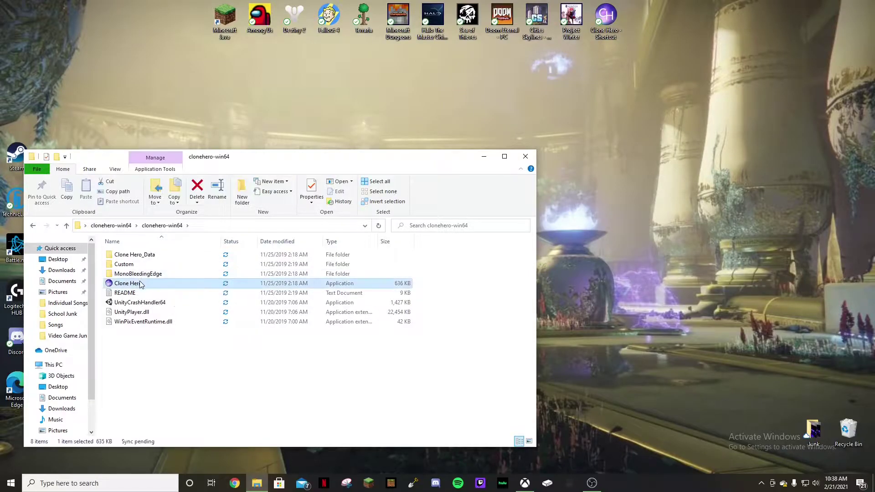
pyautogui.rightClick(140, 284)
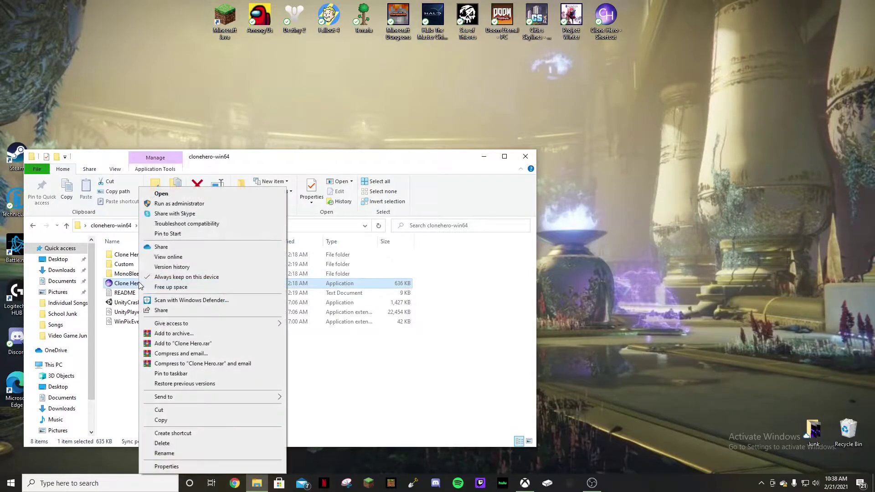
pyautogui.click(165, 435)
pyautogui.click(137, 284)
pyautogui.moveTo(137, 284); pyautogui.dragTo(551, 295)
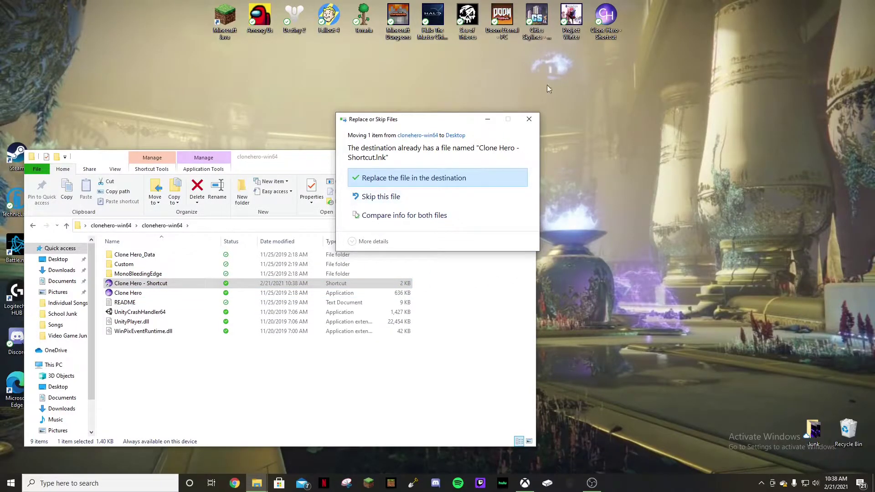
pyautogui.click(528, 119)
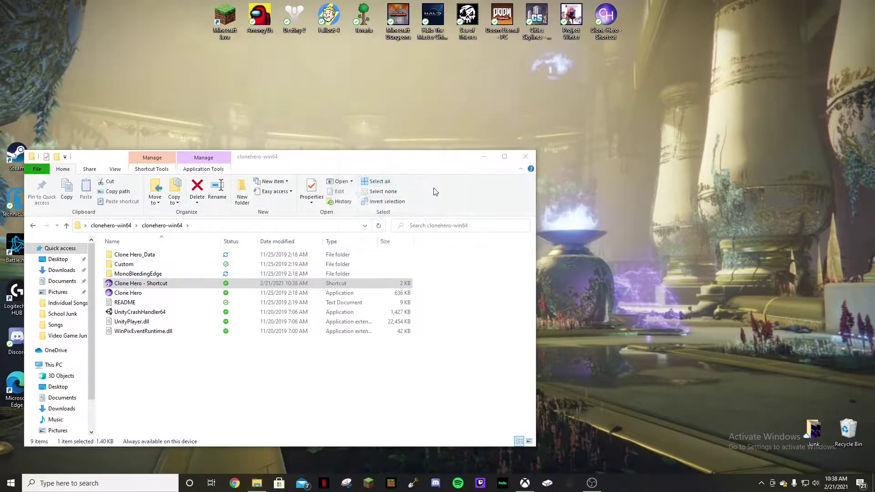
# Step: Delete the extra Clone Hero shortcut from the clonehero-win64 folder
pyautogui.rightClick(171, 283)
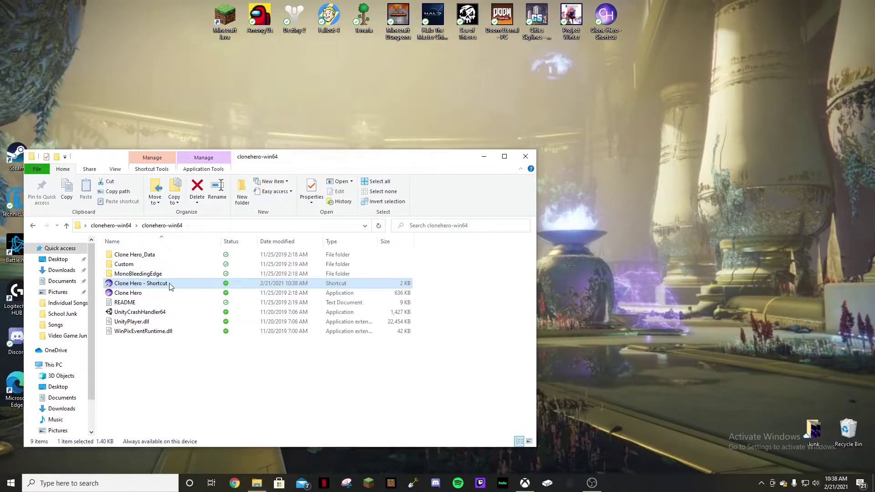
pyautogui.click(219, 253)
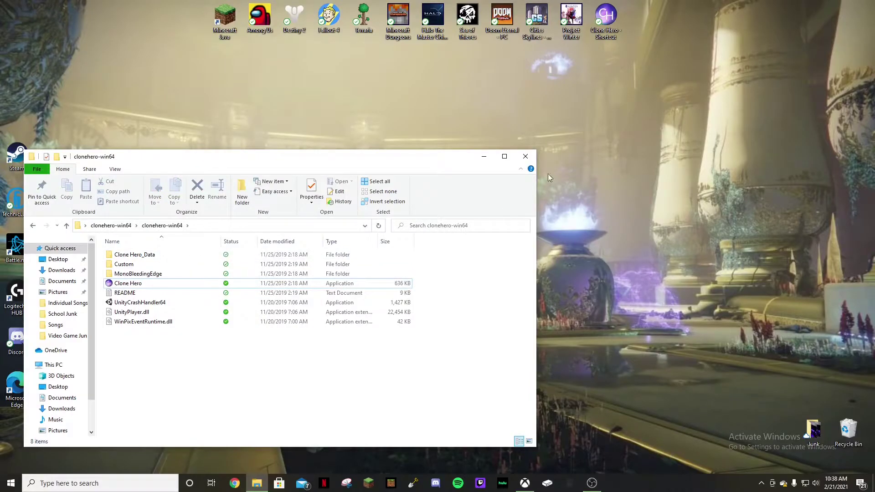
# Step: Close the clonehero-win64 folder window and launch Clone Hero from its desktop shortcut
pyautogui.click(526, 157)
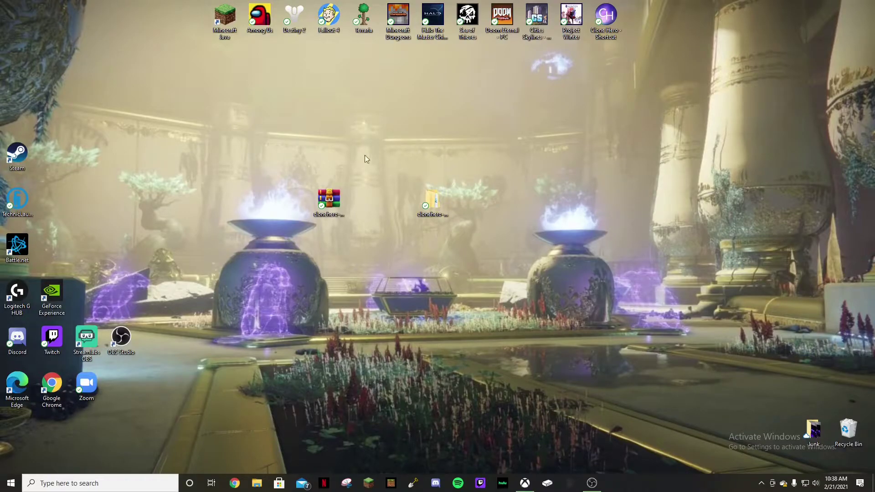
pyautogui.doubleClick(612, 21)
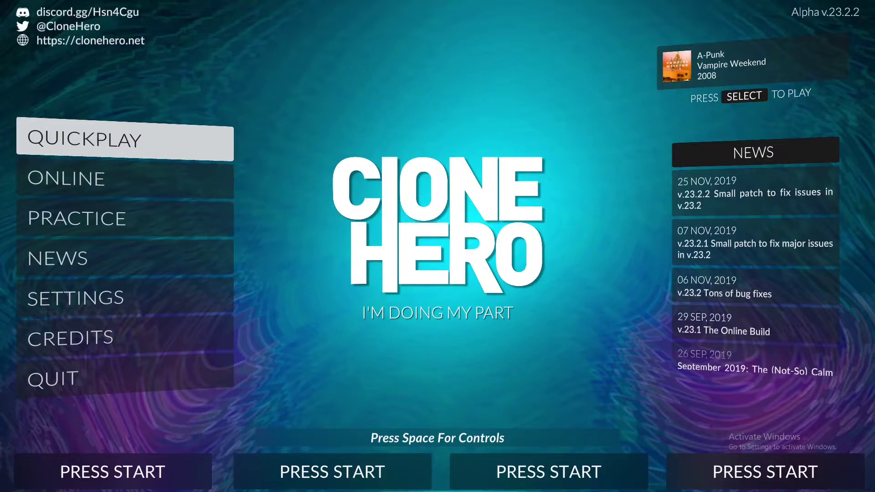
# Step: Switch to Google Chrome, search for "chorus for clone hero" and open the chorus.fightthe.pw site from the results
pyautogui.hotkey('alt', 'Tab')
pyautogui.write('cho')
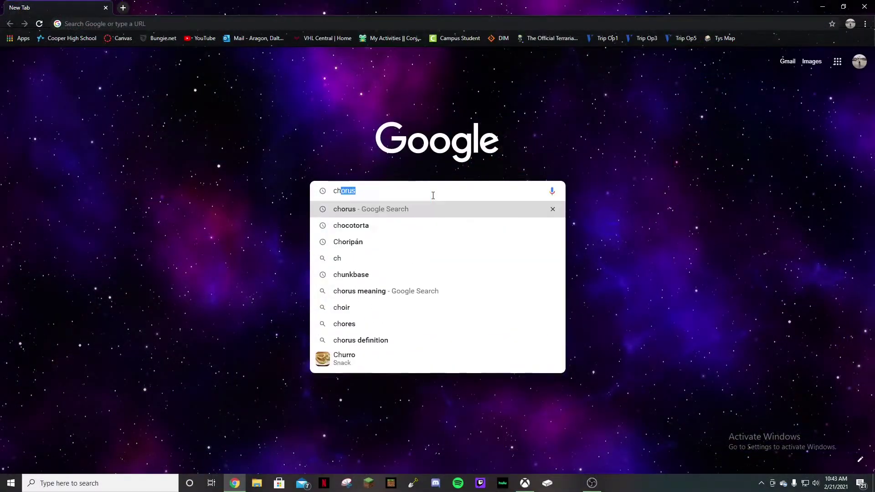
pyautogui.write('rus ')
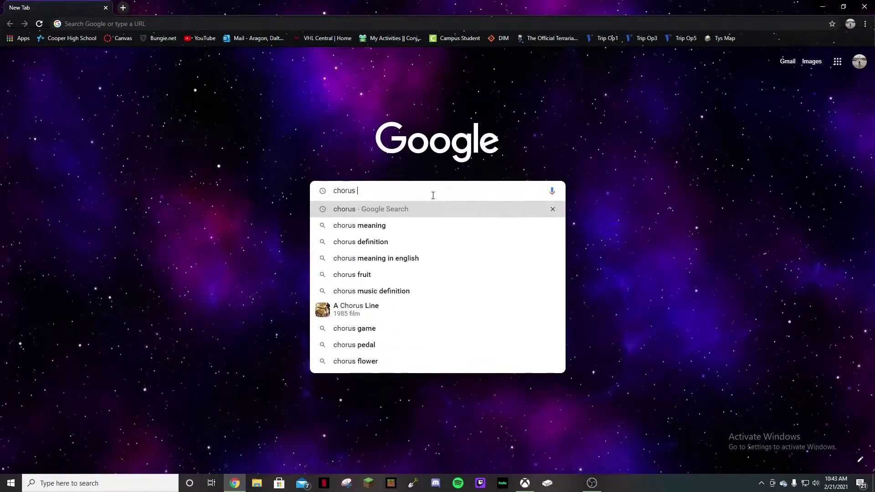
pyautogui.write('for ')
pyautogui.write('clone h')
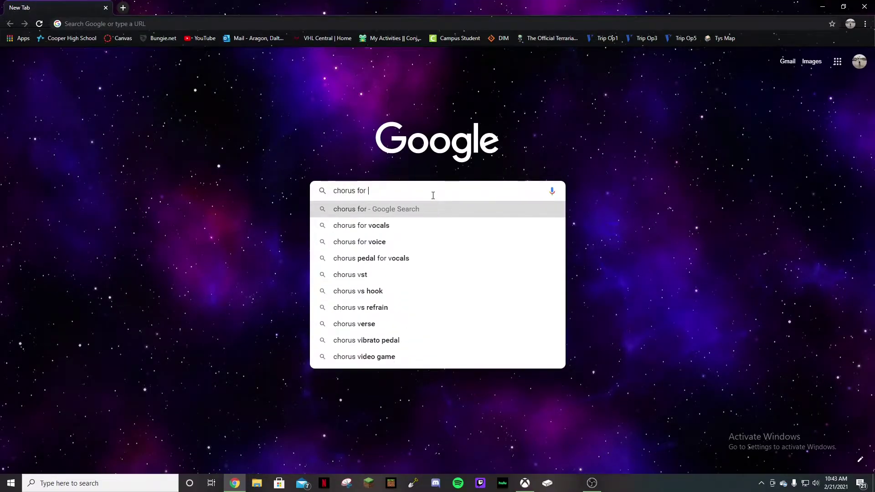
pyautogui.write('ero')
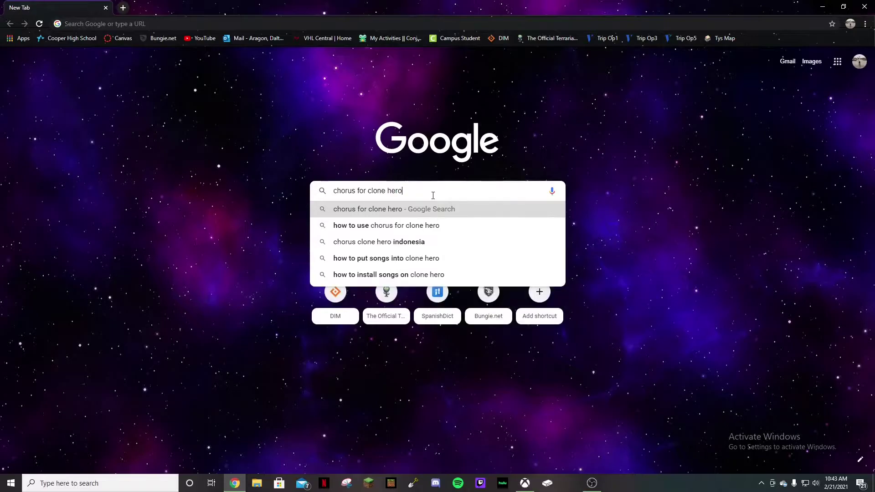
pyautogui.press('Return')
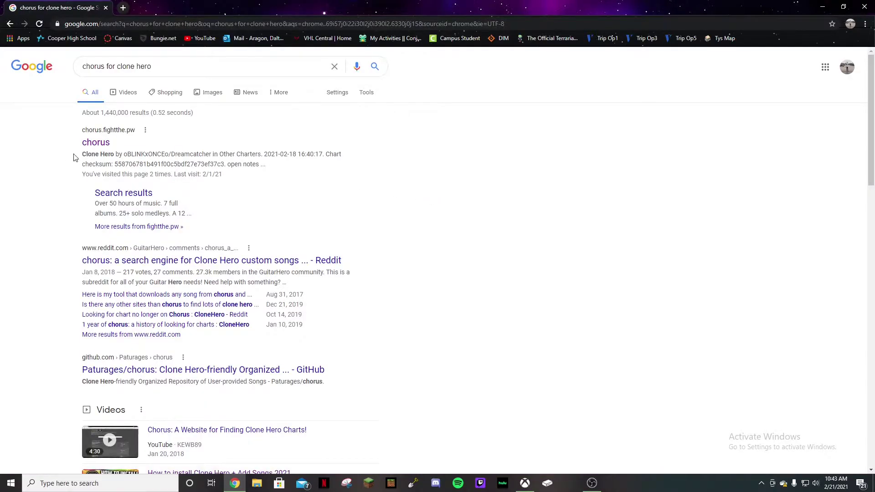
pyautogui.click(95, 144)
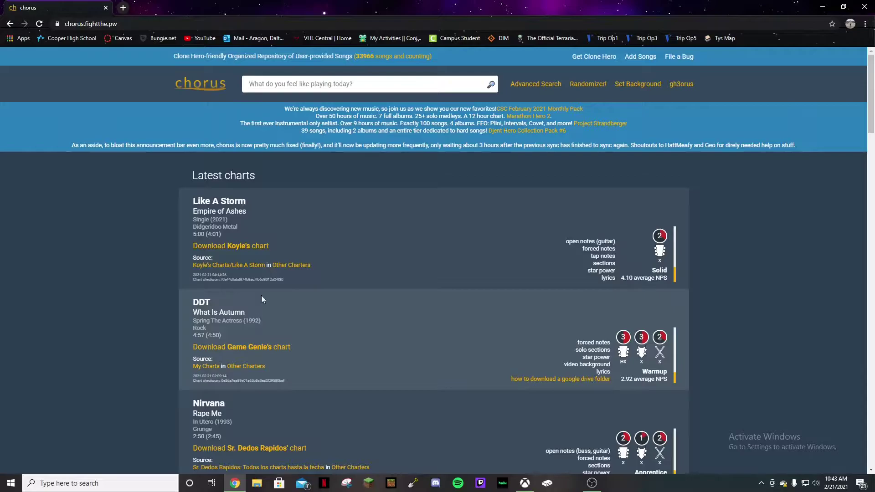
# Step: Browse the latest charts on chorus and open the download page of the chart for Nirvana's "Rape Me"
pyautogui.scroll(-5, 311, 222)
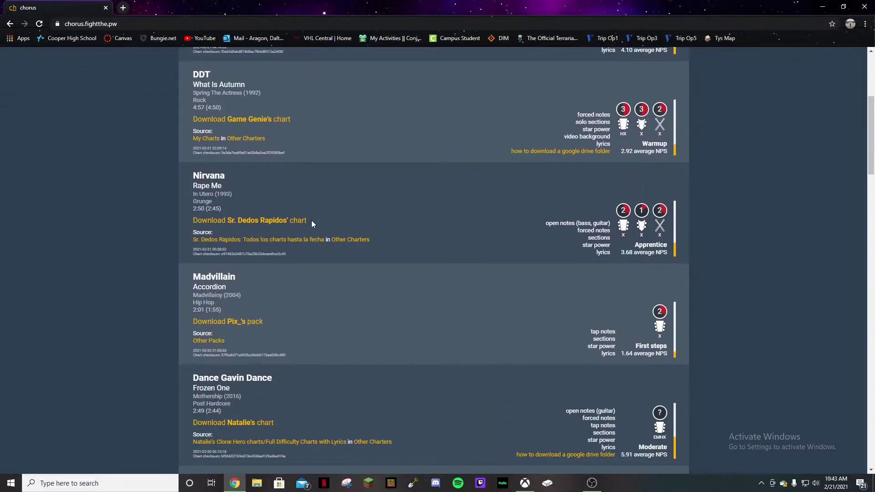
pyautogui.scroll(-8, 314, 220)
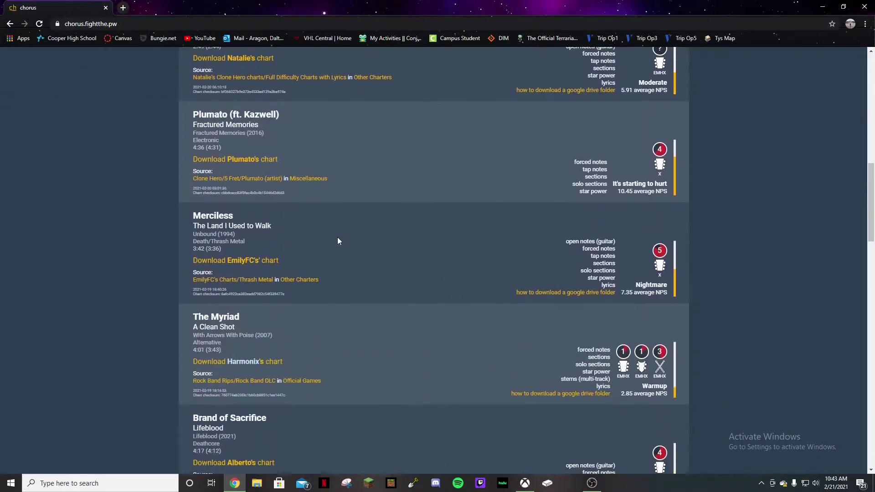
pyautogui.scroll(-9, 204, 359)
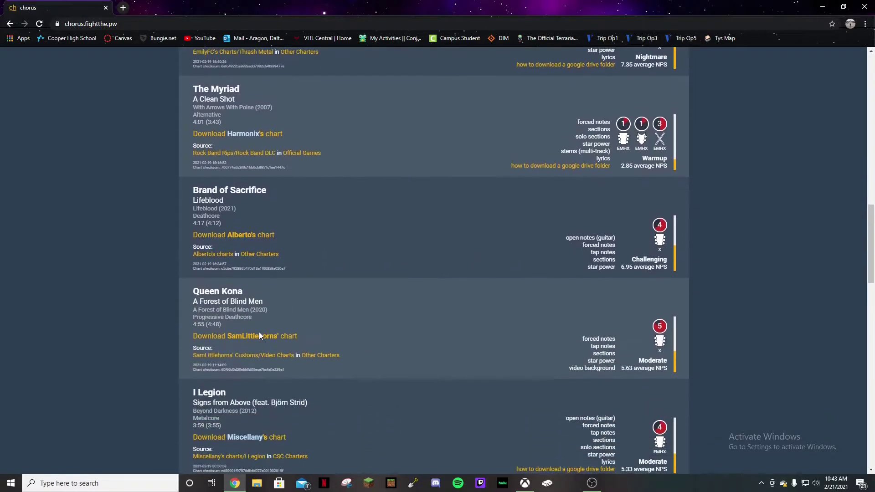
pyautogui.scroll(-1, 267, 319)
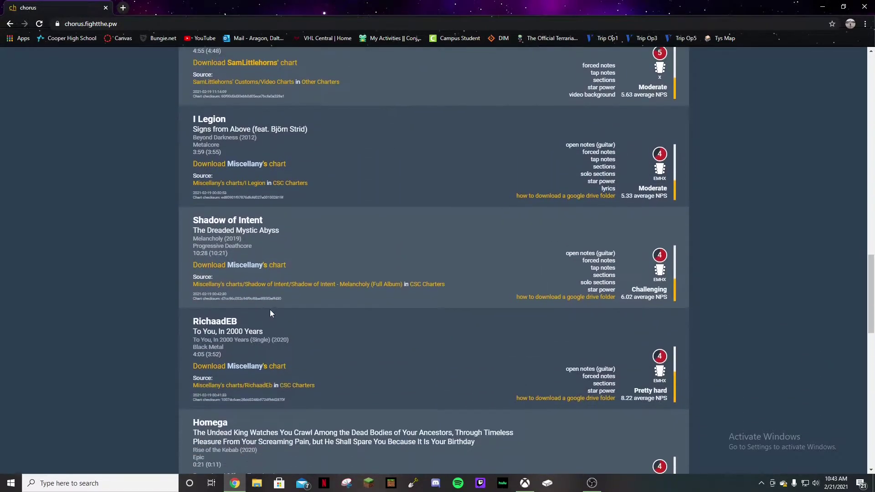
pyautogui.scroll(7, 272, 309)
pyautogui.scroll(13, 272, 306)
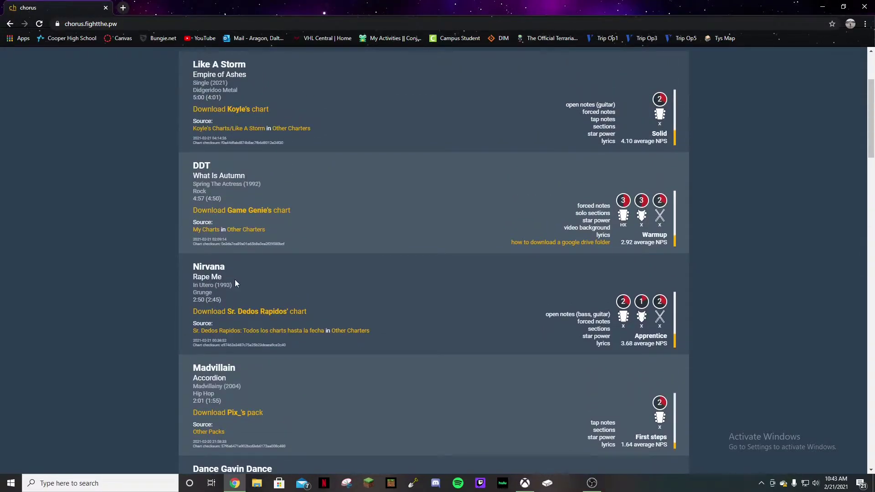
pyautogui.scroll(-1, 235, 283)
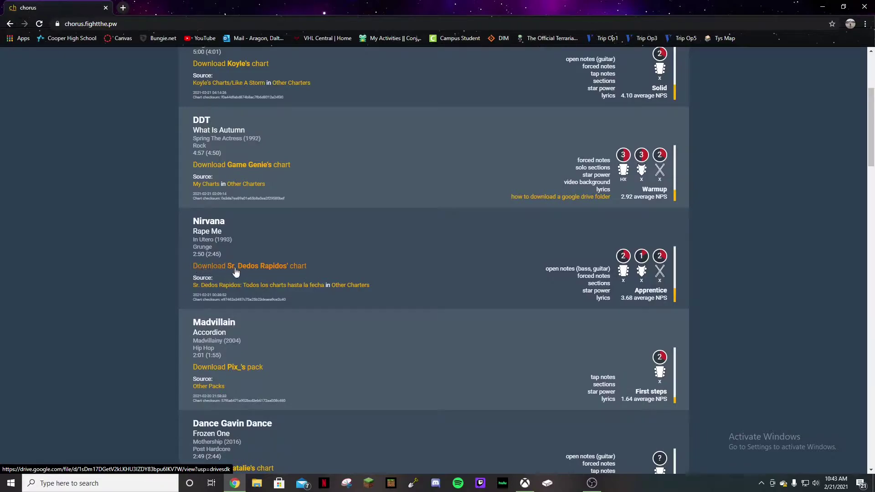
pyautogui.click(218, 269)
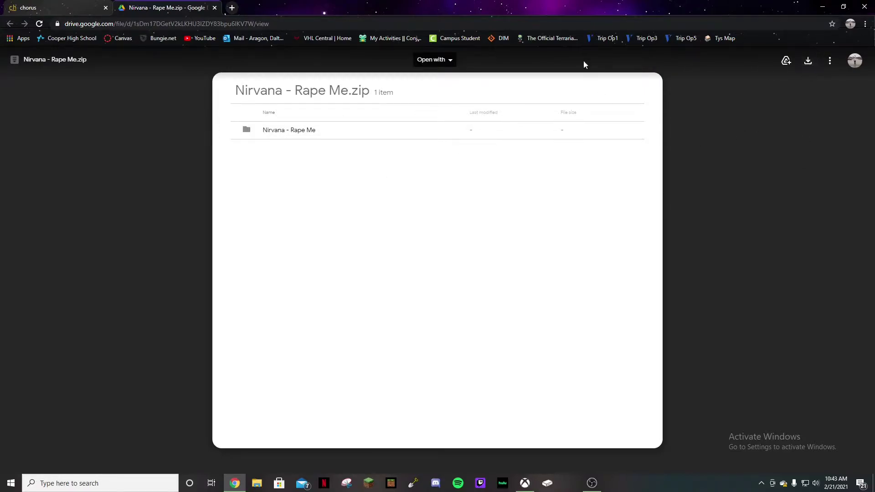
# Step: Start downloading Nirvana - Rape Me.zip and set the save location to the Songs folder inside GH Junk's clonehero-win64 folder
pyautogui.click(808, 64)
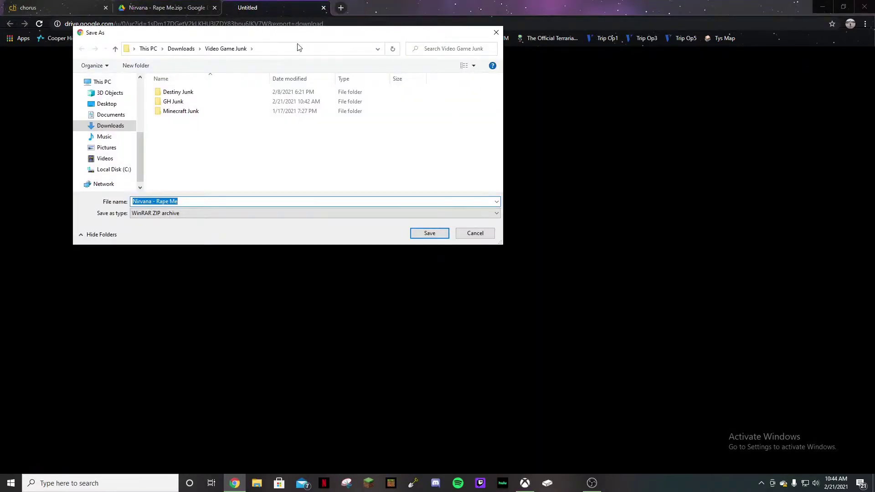
pyautogui.doubleClick(183, 105)
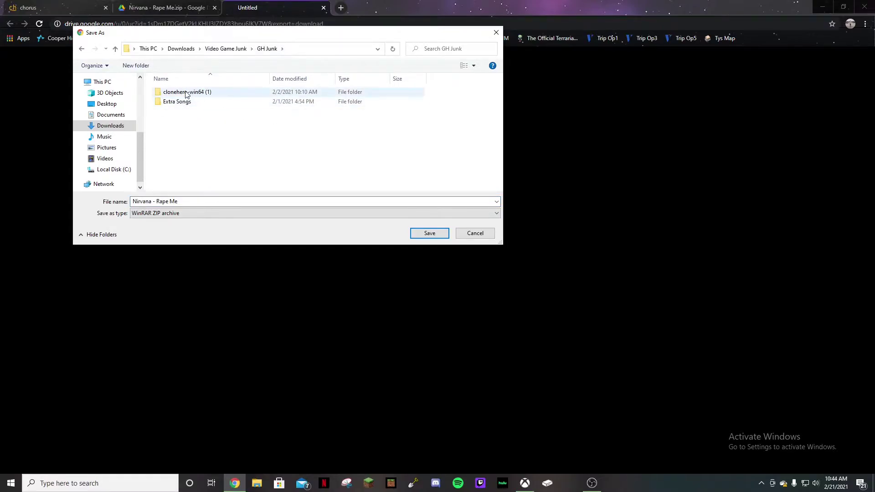
pyautogui.doubleClick(190, 95)
pyautogui.doubleClick(192, 93)
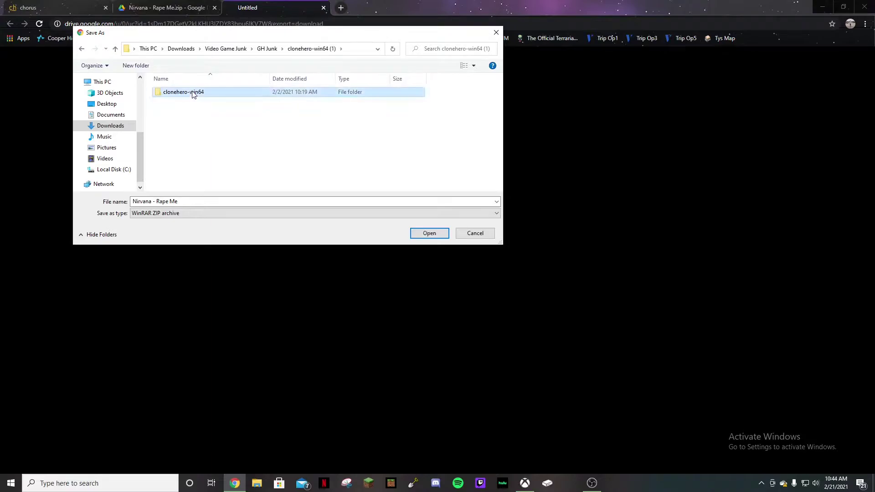
pyautogui.doubleClick(191, 131)
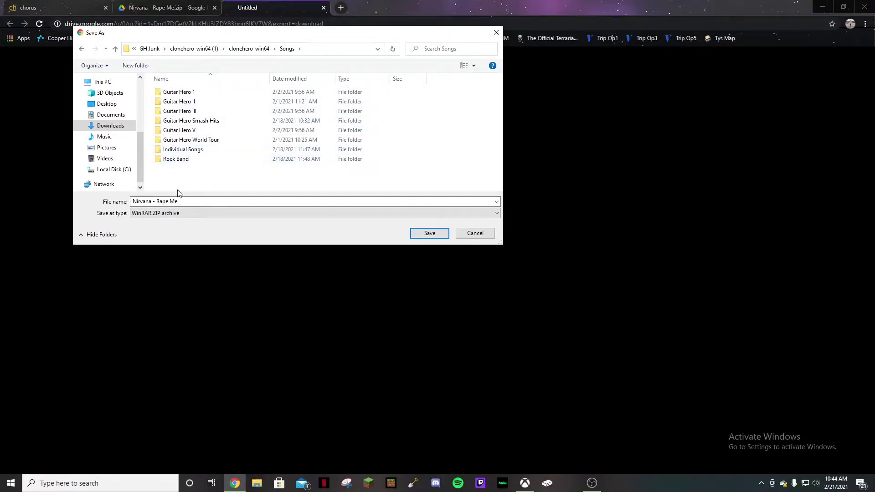
# Step: Look through the Individual Songs subfolder, return to Songs and save the Nirvana - Rape Me archive there
pyautogui.doubleClick(190, 150)
pyautogui.scroll(-18, 273, 120)
pyautogui.scroll(16, 273, 124)
pyautogui.scroll(3, 273, 123)
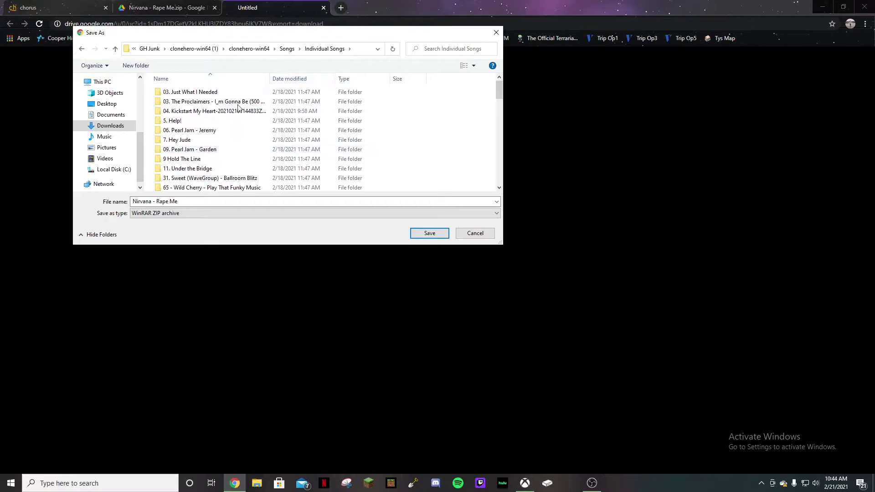
pyautogui.click(286, 49)
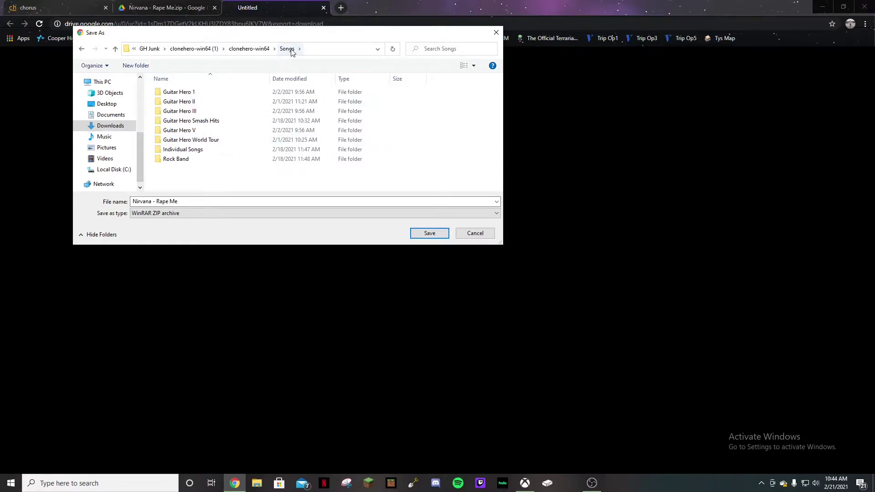
pyautogui.click(436, 233)
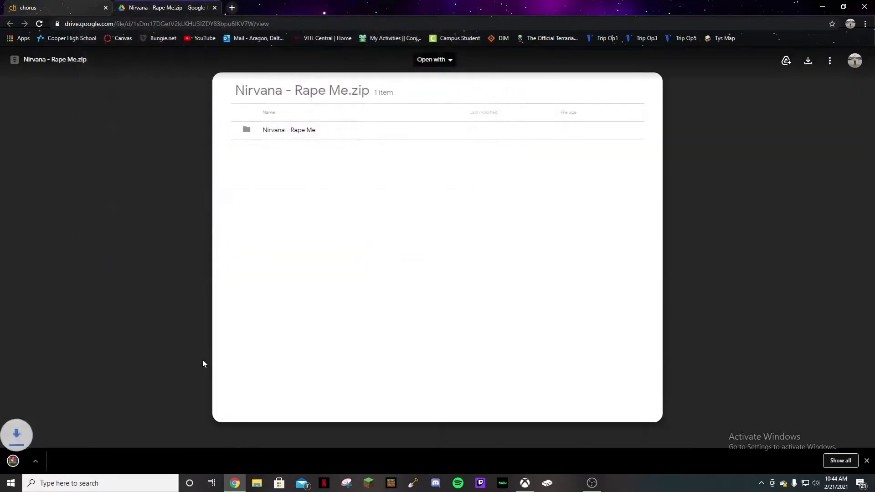
# Step: In File Explorer, open the Songs folder of clonehero-win64 through Video Game Junk and GH Junk
pyautogui.click(257, 483)
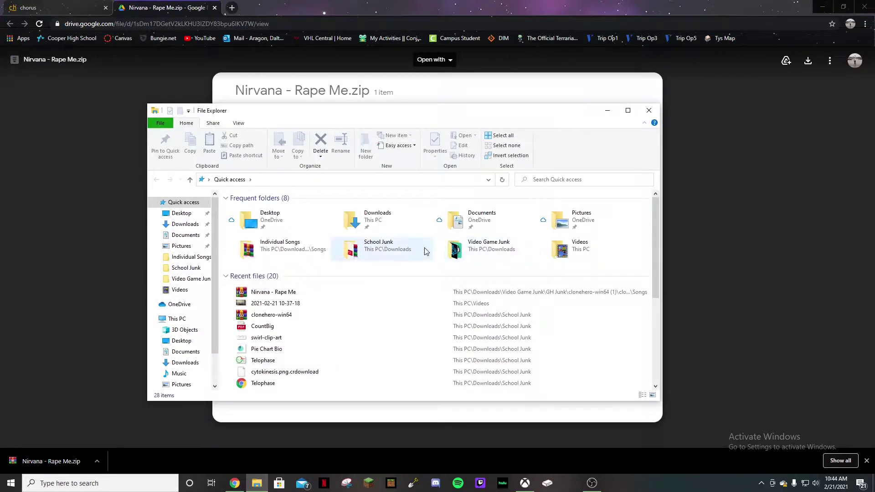
pyautogui.doubleClick(505, 258)
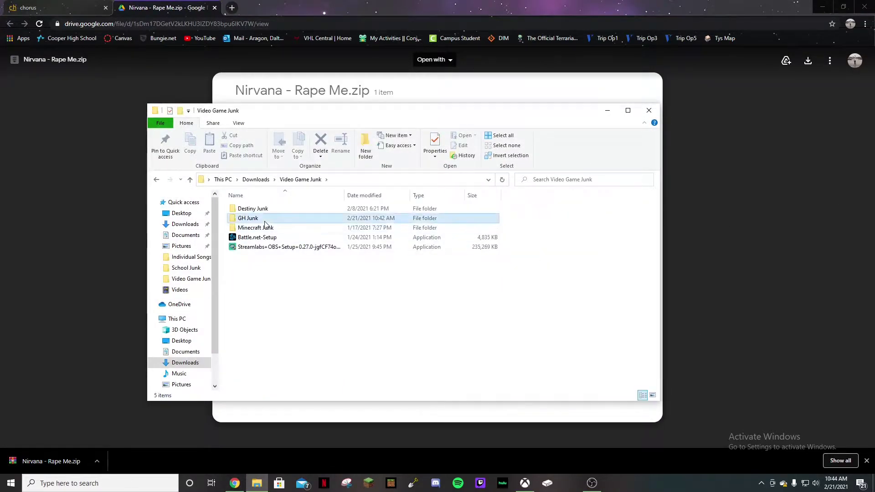
pyautogui.doubleClick(260, 218)
pyautogui.doubleClick(275, 212)
pyautogui.doubleClick(277, 212)
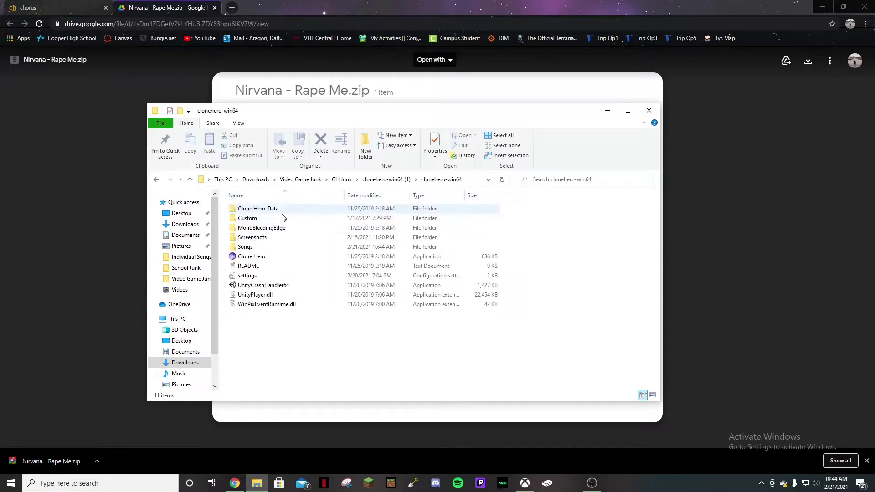
pyautogui.doubleClick(276, 248)
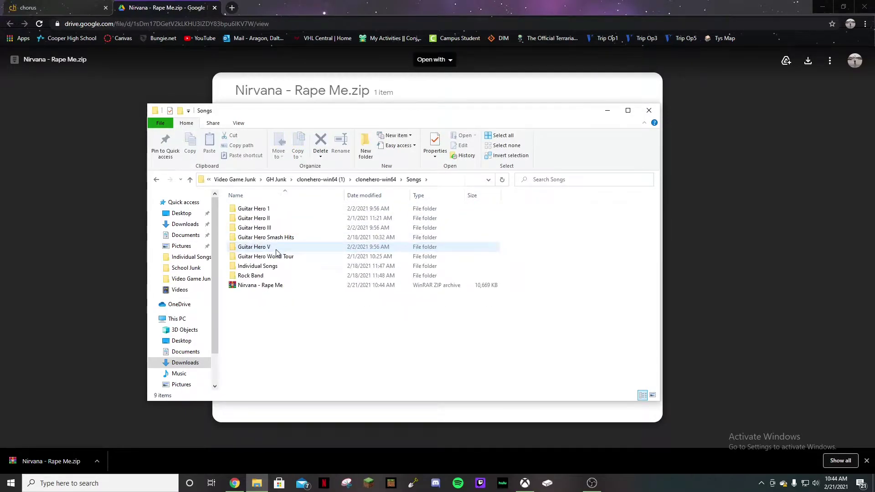
# Step: Extract the Nirvana - Rape Me archive into its own folder within Songs and delete the zip archive
pyautogui.rightClick(262, 286)
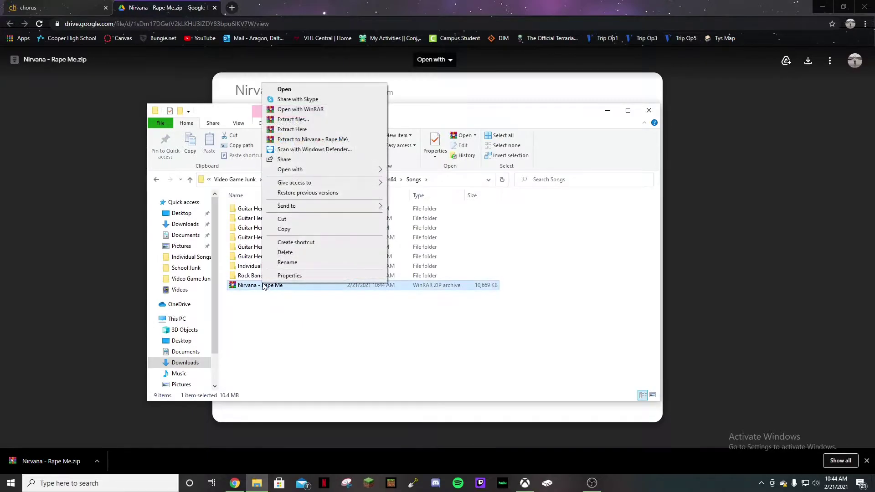
pyautogui.click(312, 119)
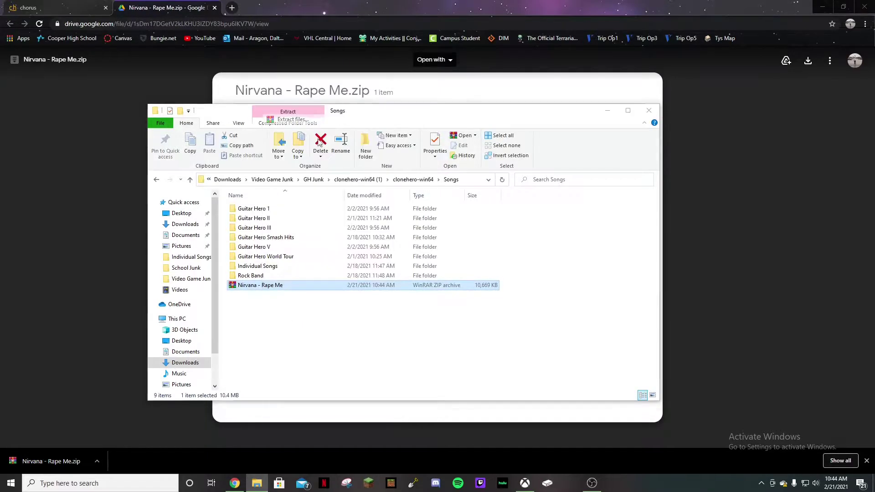
pyautogui.click(469, 338)
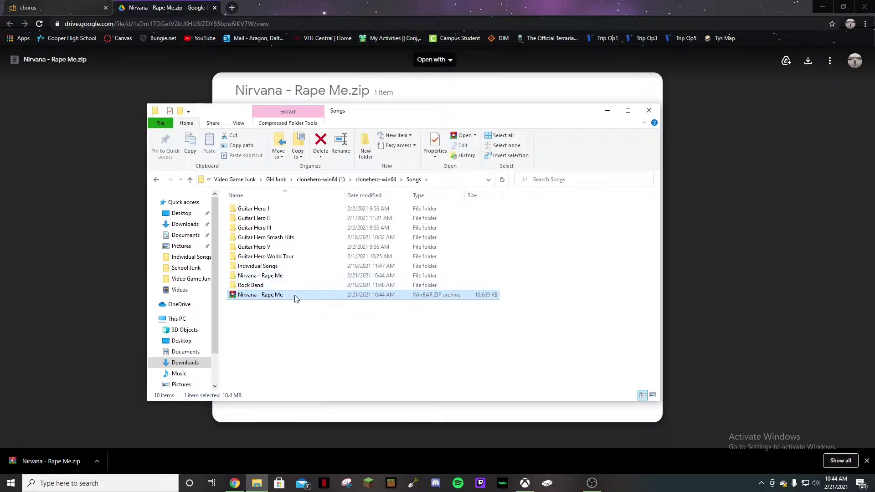
pyautogui.rightClick(295, 294)
pyautogui.click(315, 264)
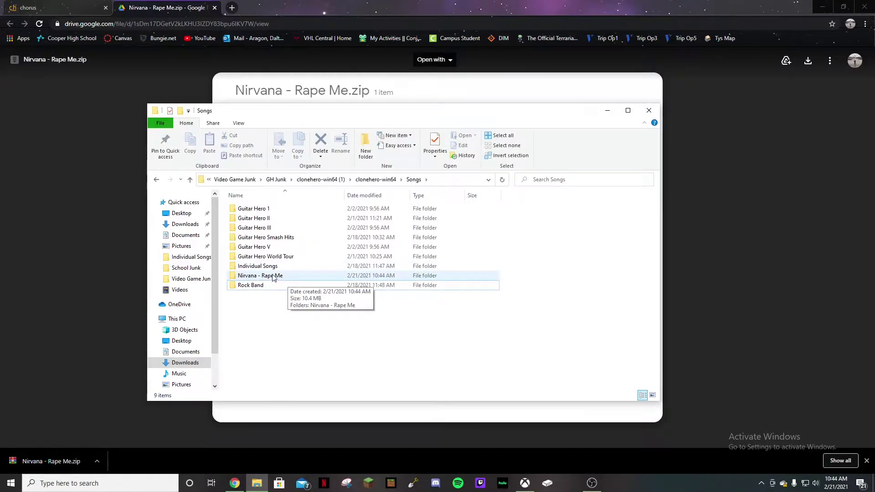
# Step: Switch back to the chorus site in Google Chrome and search its charts for "metallica"
pyautogui.click(122, 86)
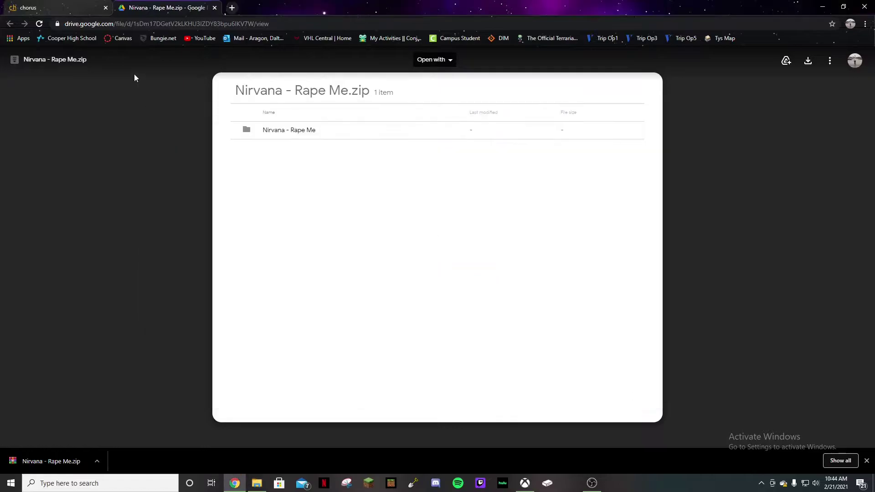
pyautogui.click(110, 13)
pyautogui.scroll(5, 280, 187)
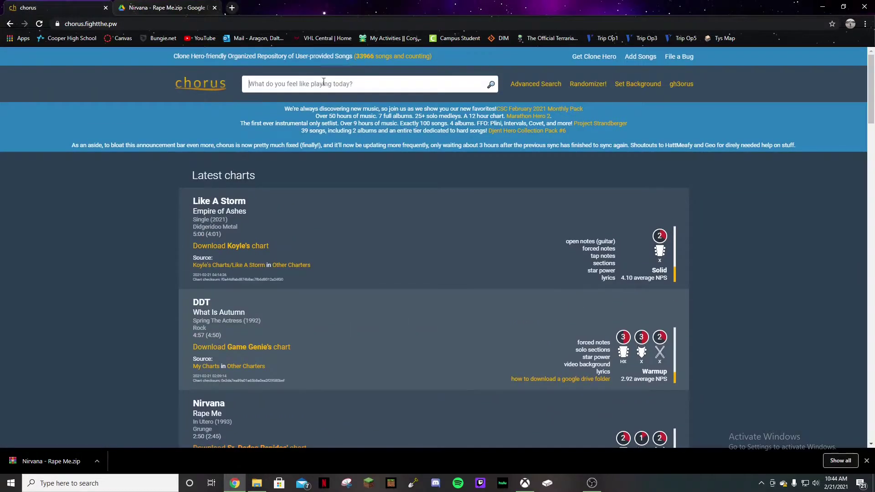
pyautogui.click(243, 79)
pyautogui.write('le')
pyautogui.press('BackSpace')
pyautogui.press('BackSpace')
pyautogui.write('me')
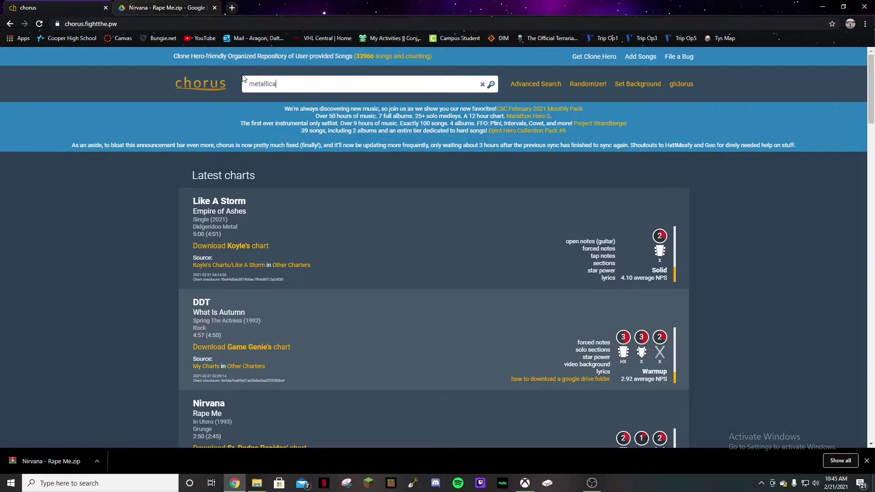
pyautogui.write('tallica')
pyautogui.press('Return')
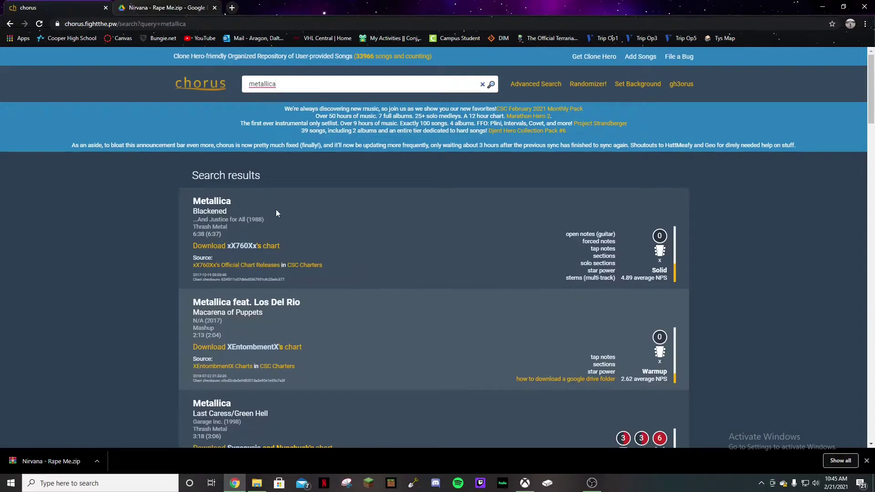
# Step: Browse the Metallica results and open the Google Drive folder of the "No Remorse" chart
pyautogui.scroll(-1, 276, 209)
pyautogui.scroll(-2, 264, 209)
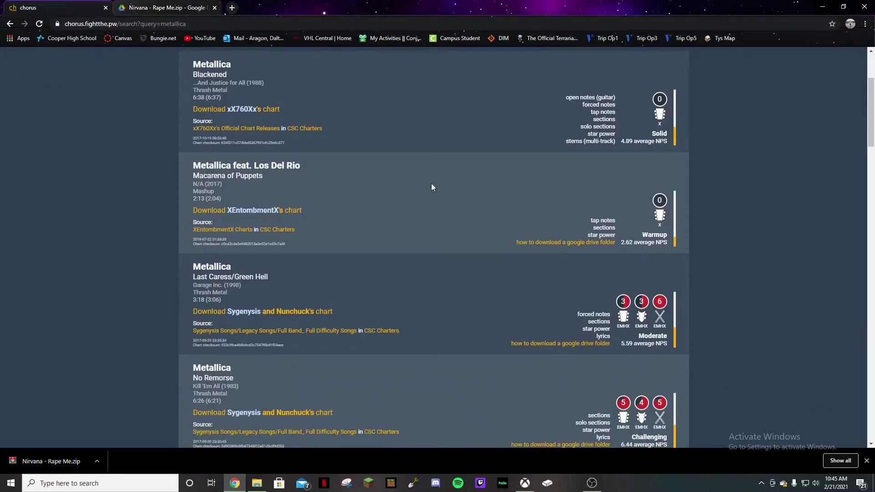
pyautogui.scroll(-2, 445, 186)
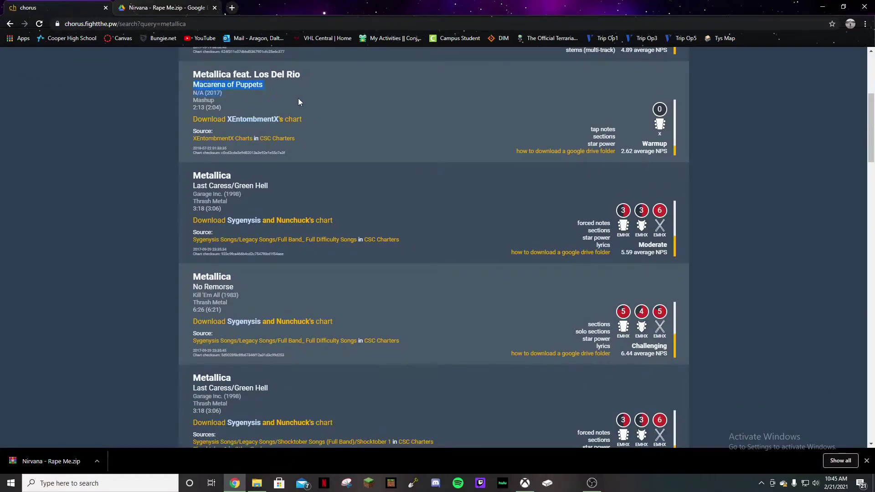
pyautogui.scroll(-2, 329, 231)
pyautogui.scroll(-2, 330, 232)
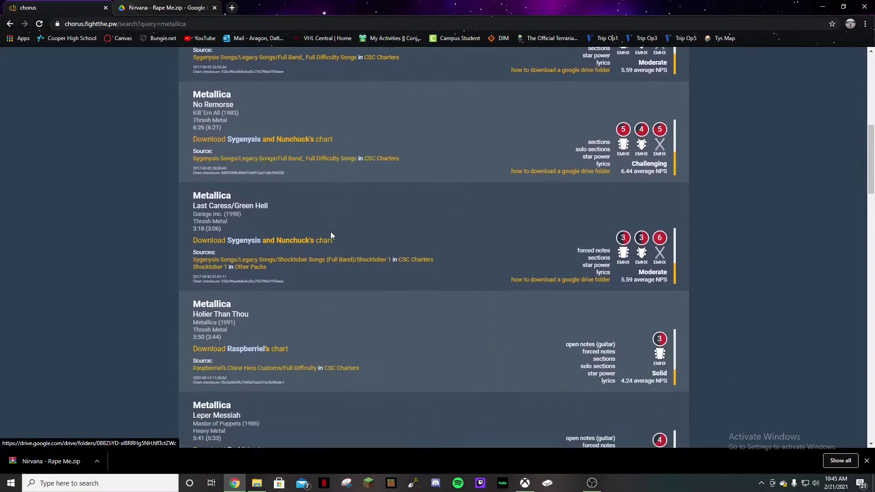
pyautogui.click(289, 141)
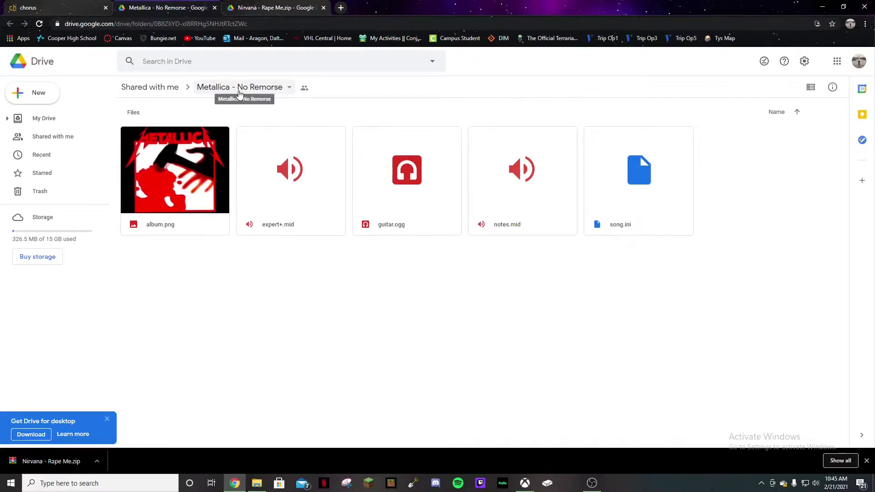
pyautogui.click(241, 88)
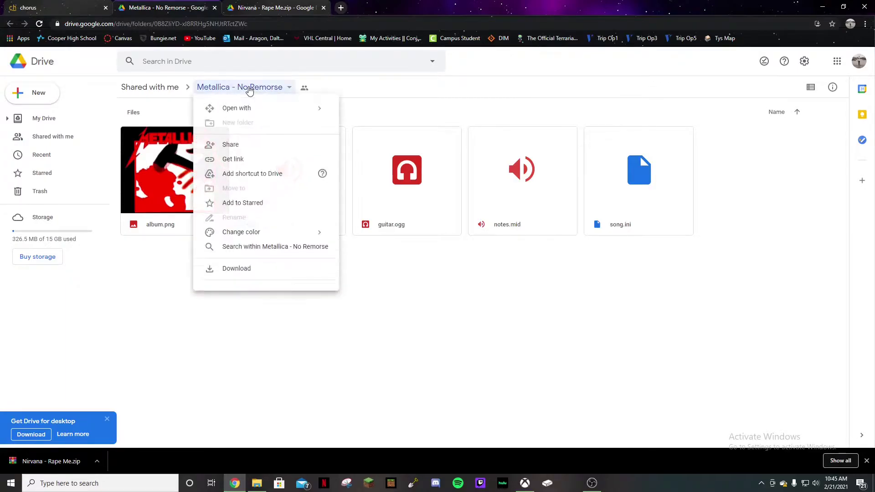
pyautogui.click(253, 270)
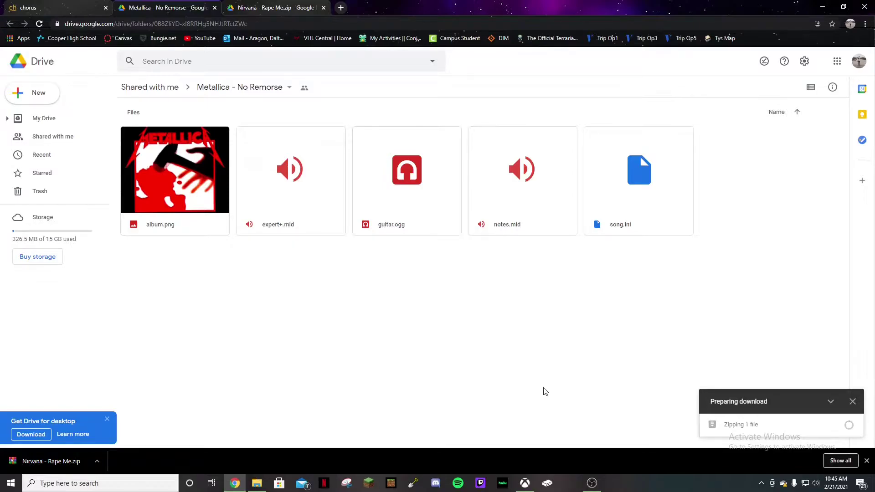
pyautogui.click(848, 424)
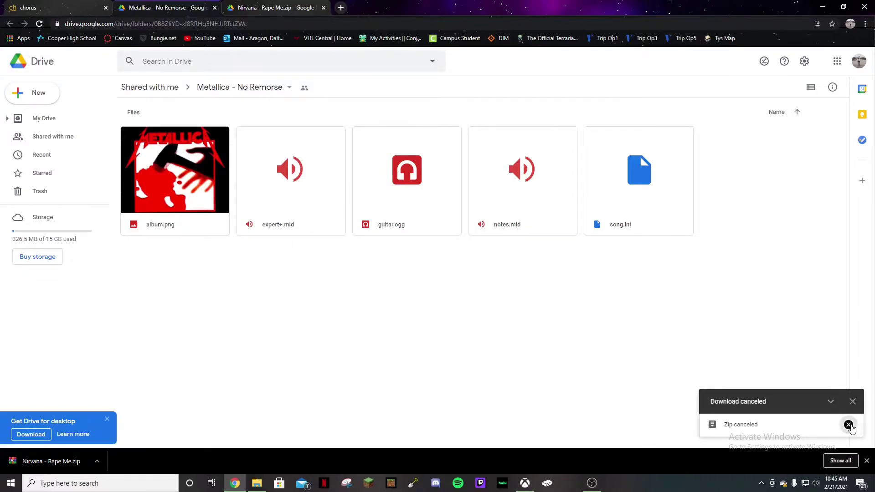
# Step: Download the whole "Metallica - No Remorse" Drive folder as a zip archive, saving it in the clonehero-win64 Songs folder
pyautogui.click(206, 89)
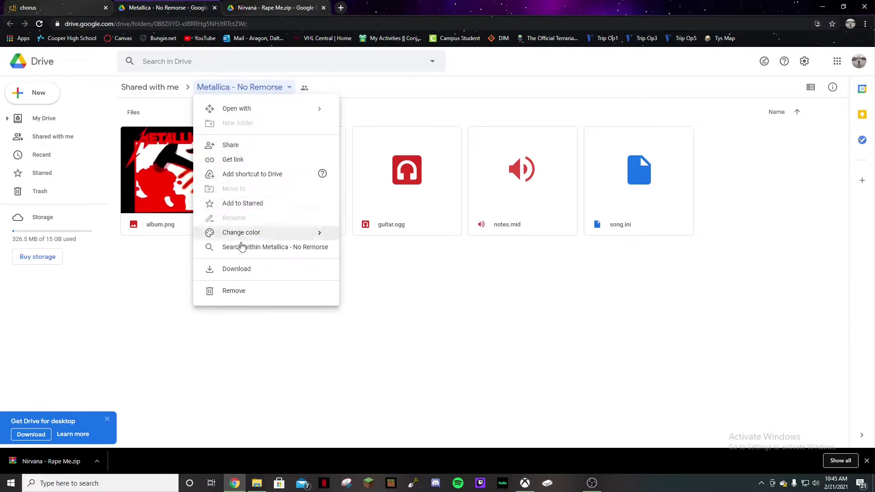
pyautogui.click(244, 269)
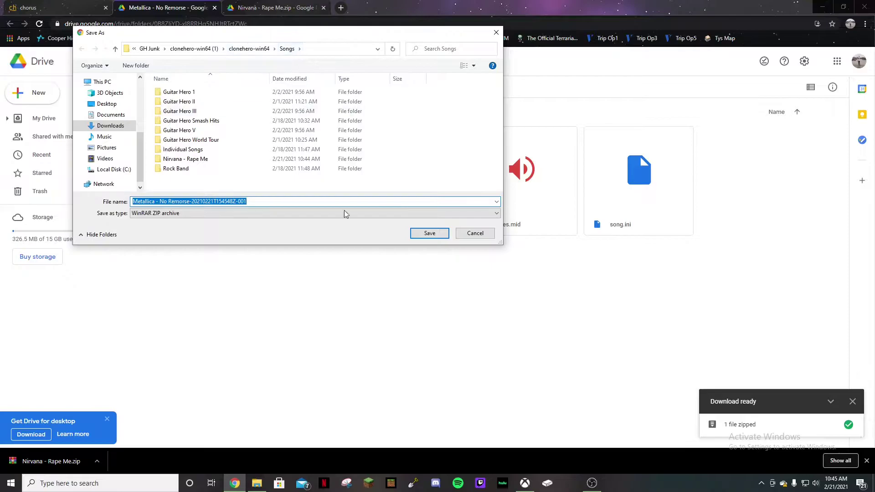
pyautogui.click(424, 235)
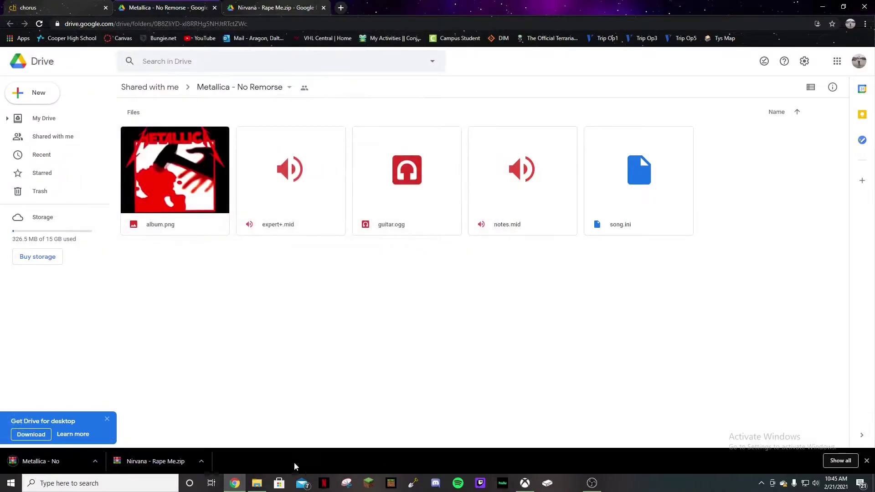
# Step: In File Explorer, extract the Metallica - No Remorse archive into its own folder within Songs and delete the zip archive
pyautogui.click(257, 483)
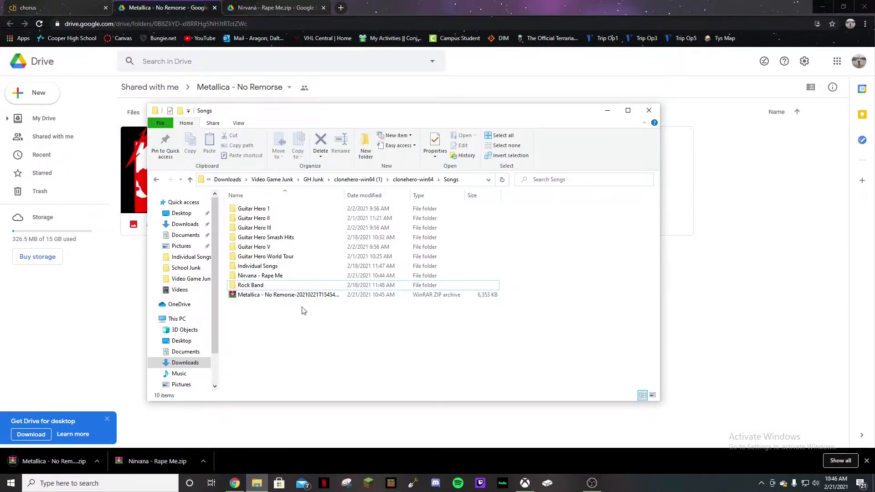
pyautogui.rightClick(288, 299)
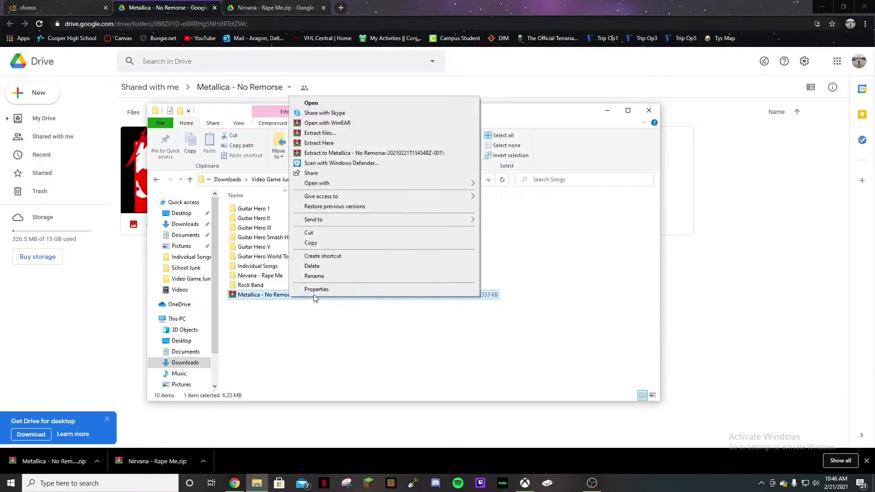
pyautogui.click(339, 133)
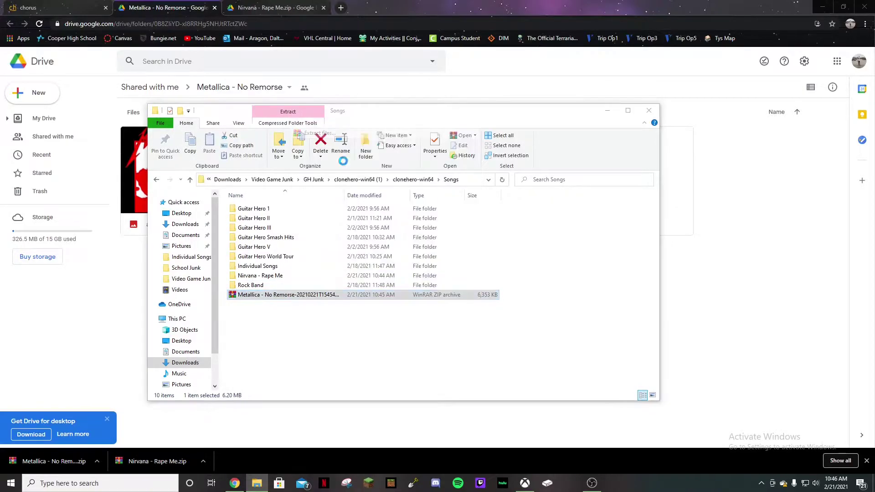
pyautogui.click(465, 335)
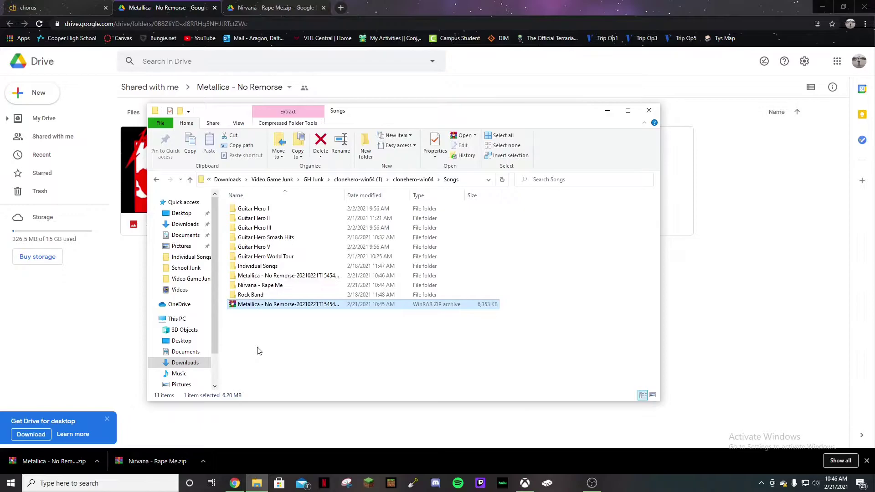
pyautogui.rightClick(305, 305)
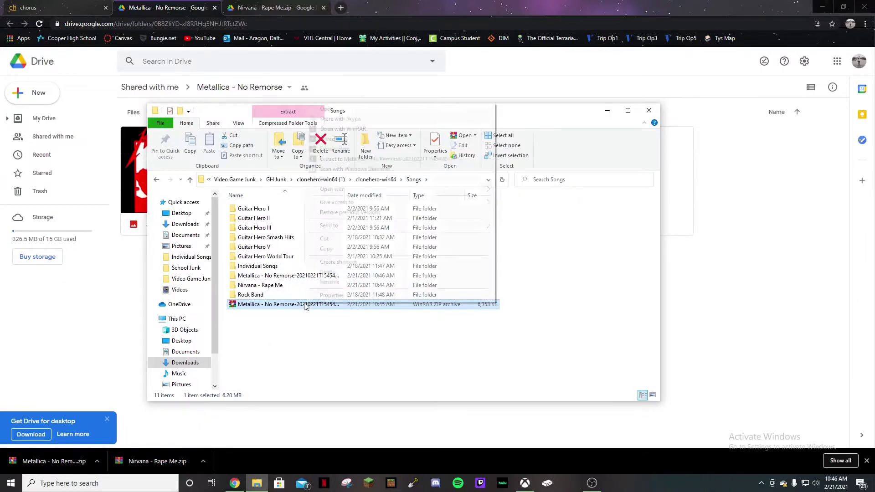
pyautogui.click(339, 272)
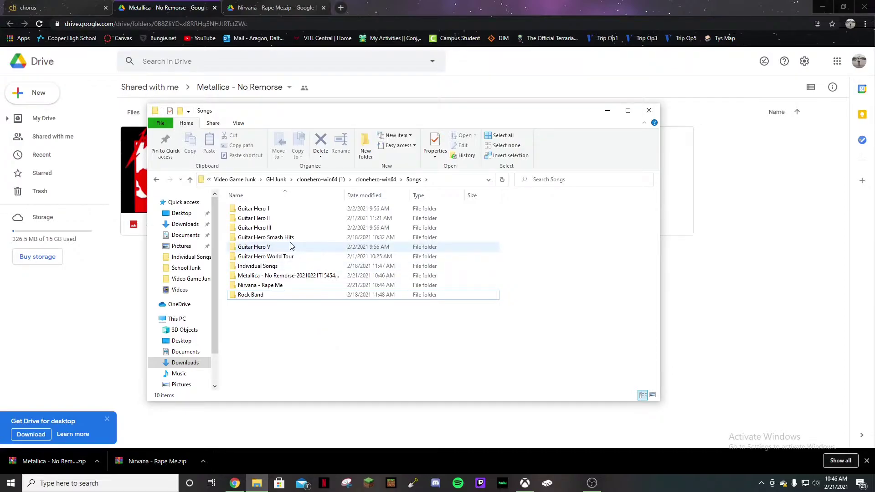
# Step: Switch back to the Metallica results on the chorus site in Google Chrome and close both Google Drive tabs
pyautogui.click(27, 7)
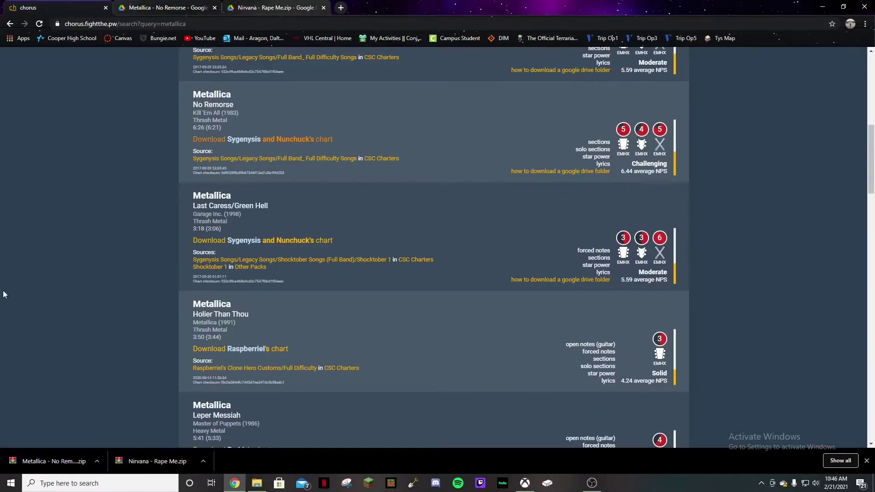
pyautogui.scroll(-7, 300, 227)
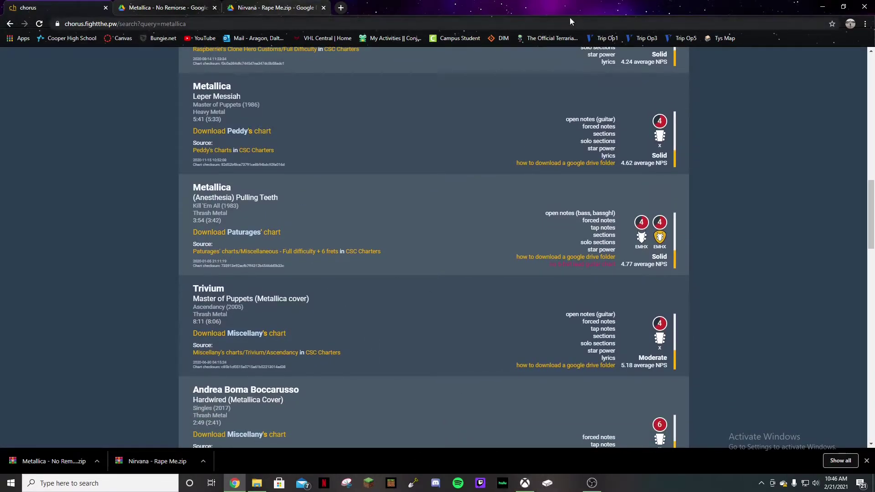
pyautogui.click(205, 8)
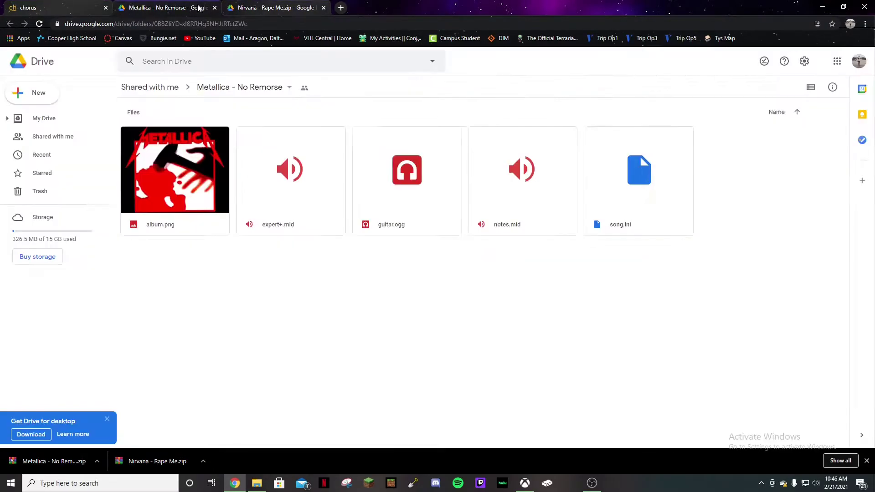
pyautogui.click(215, 8)
pyautogui.click(215, 9)
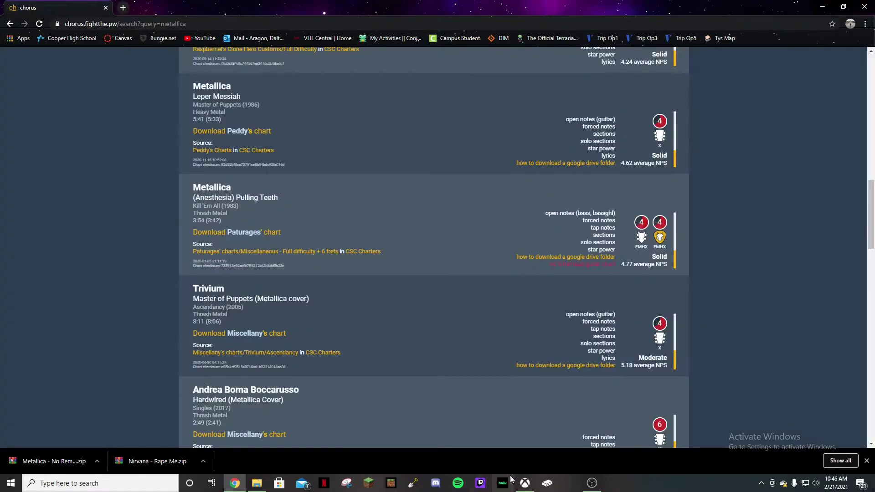
pyautogui.click(256, 483)
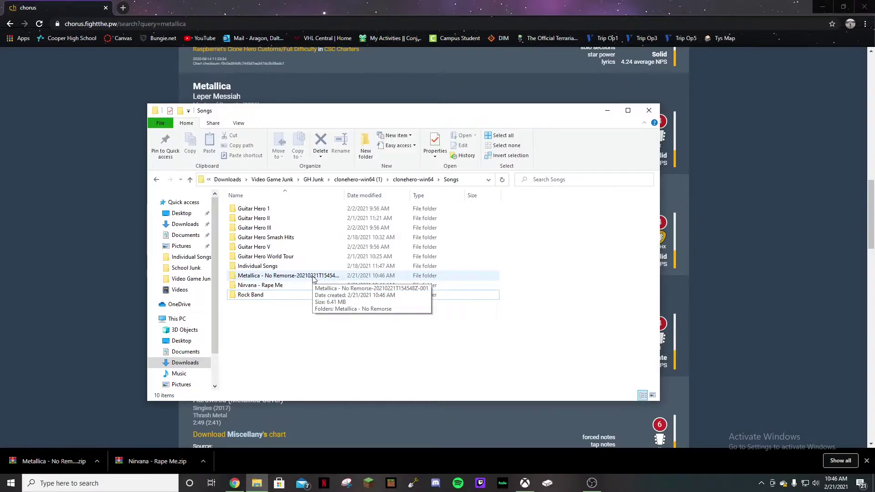
pyautogui.click(281, 279)
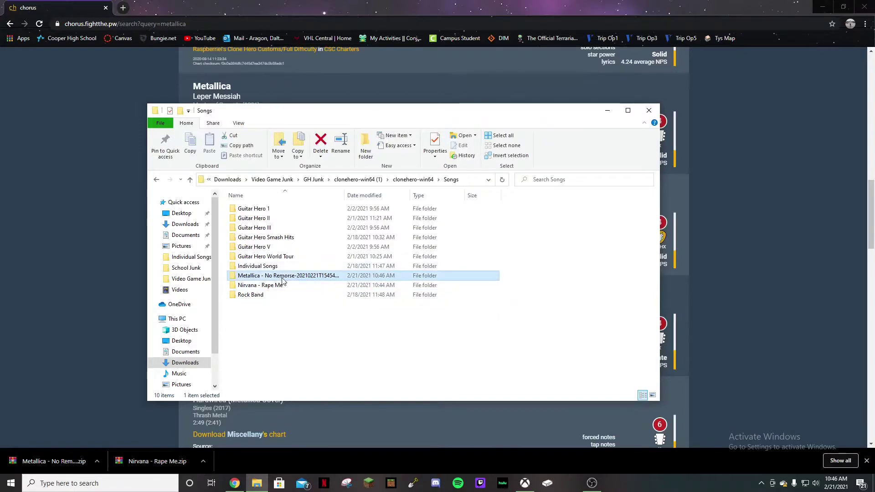
pyautogui.keyDown('ctrl'); pyautogui.click(283, 285); pyautogui.keyUp('ctrl')
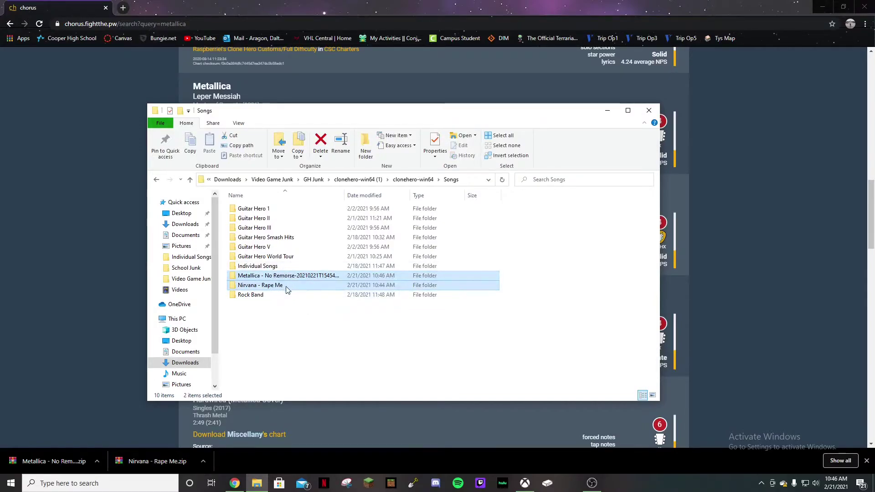
pyautogui.rightClick(286, 290)
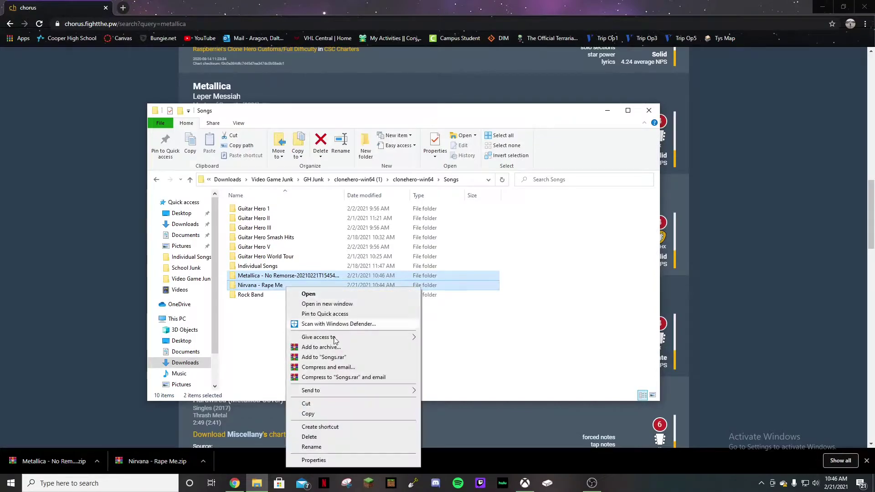
pyautogui.click(476, 348)
pyautogui.click(482, 344)
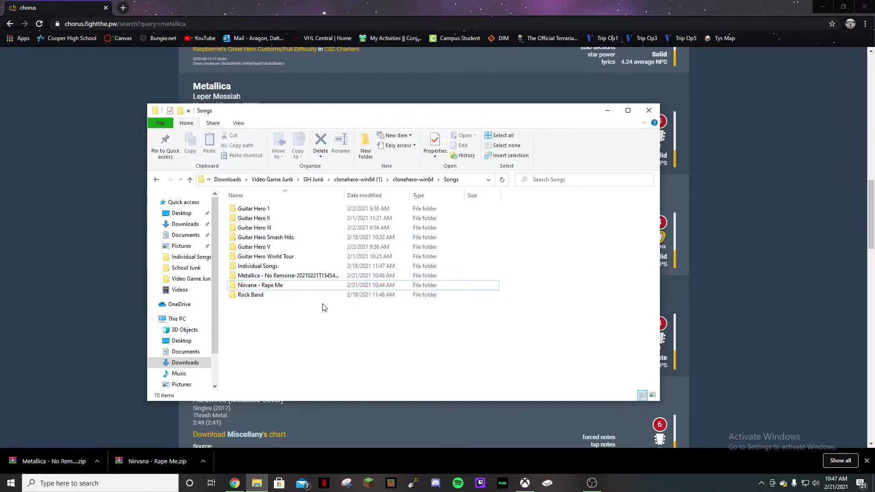
pyautogui.rightClick(292, 340)
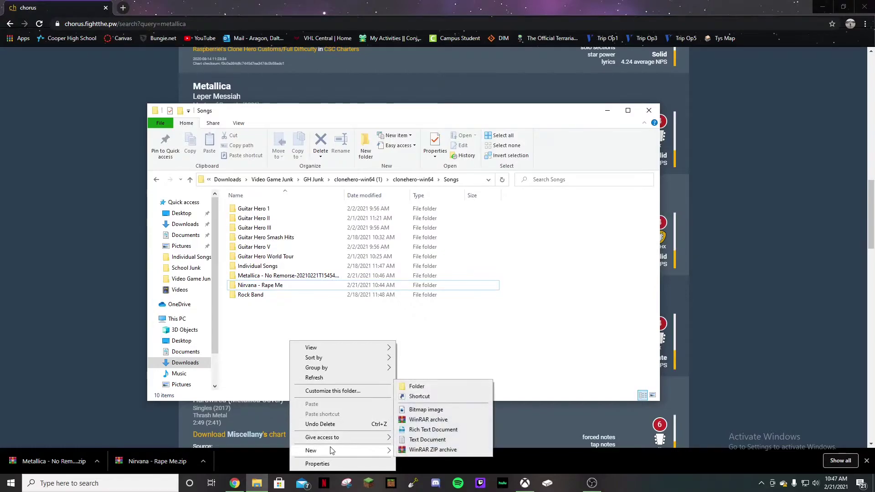
pyautogui.click(448, 327)
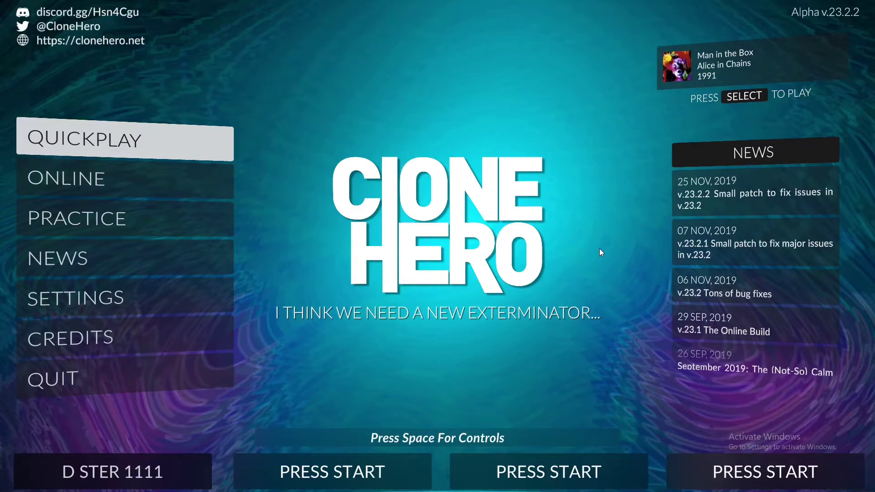
# Step: In Clone Hero, open the Quickplay song list and browse from the first songs down to the B section
pyautogui.press('Return')
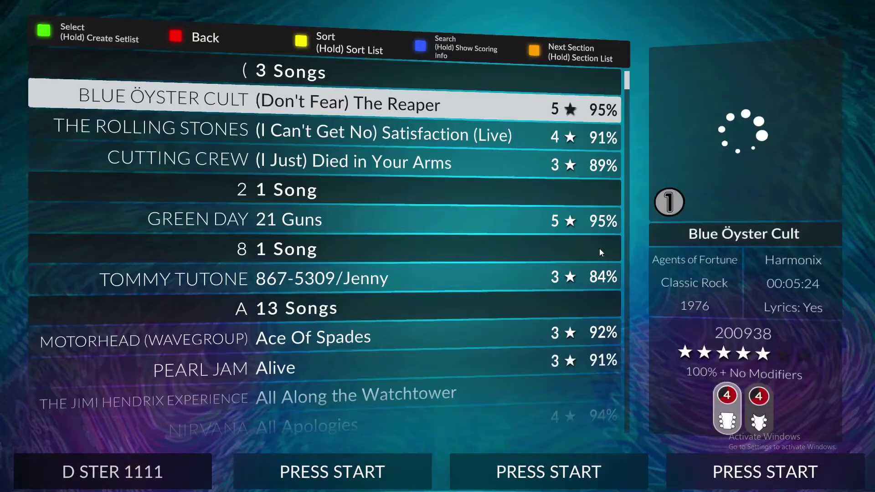
pyautogui.press('Down')
pyautogui.press('Down')
pyautogui.press('Down')
pyautogui.press('Down')
pyautogui.press('Down')
pyautogui.press('Down')
pyautogui.press('Down')
pyautogui.press('Down')
pyautogui.press('Down')
pyautogui.press('Down')
pyautogui.press('Down')
pyautogui.press('Down')
pyautogui.press('Down')
pyautogui.press('Down')
pyautogui.press('Down')
pyautogui.press('Down')
pyautogui.press('Down')
pyautogui.press('Down')
pyautogui.press('Down')
pyautogui.press('Down')
pyautogui.press('Down')
# Step: Jump from the B songs to the R section of the Quickplay song list using the section list
pyautogui.press('l')
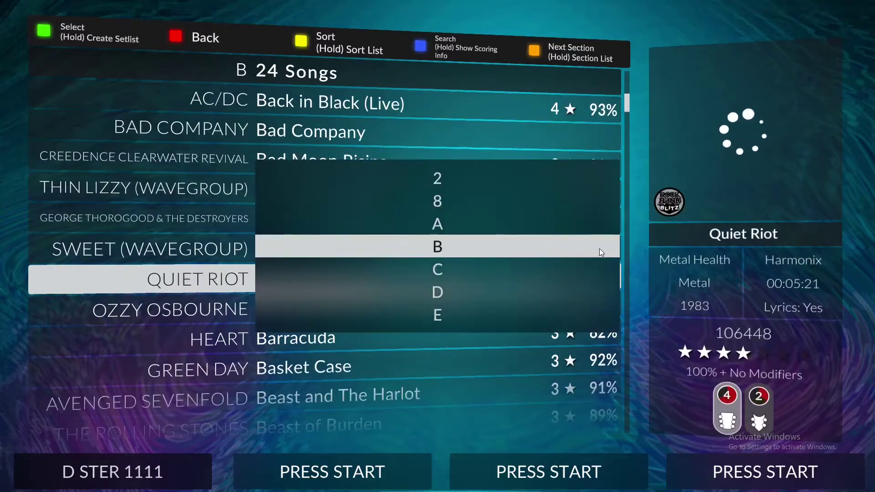
pyautogui.press('Down')
pyautogui.press('Down')
pyautogui.press('Down')
pyautogui.press('Down')
pyautogui.press('Down')
pyautogui.press('Down')
pyautogui.press('Down')
pyautogui.press('Down')
pyautogui.press('Down')
pyautogui.press('Down')
pyautogui.press('Down')
pyautogui.press('Down')
pyautogui.press('Down')
pyautogui.press('Down')
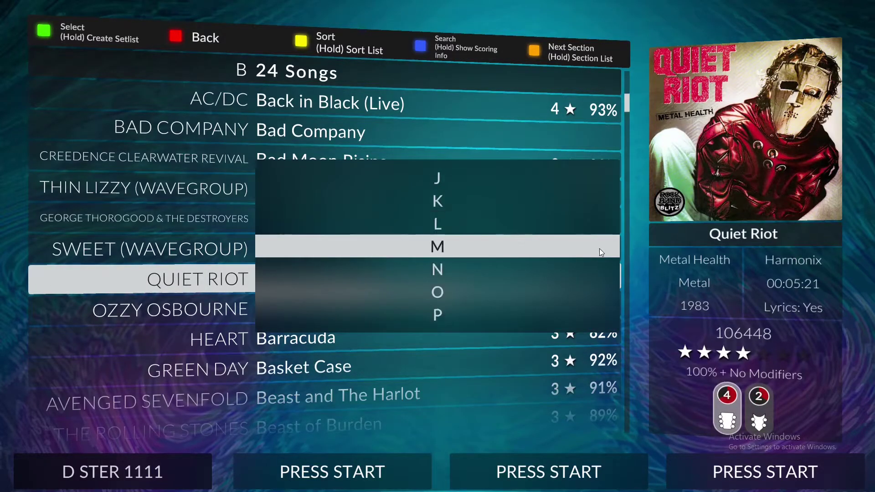
pyautogui.press('Down')
pyautogui.press('Return')
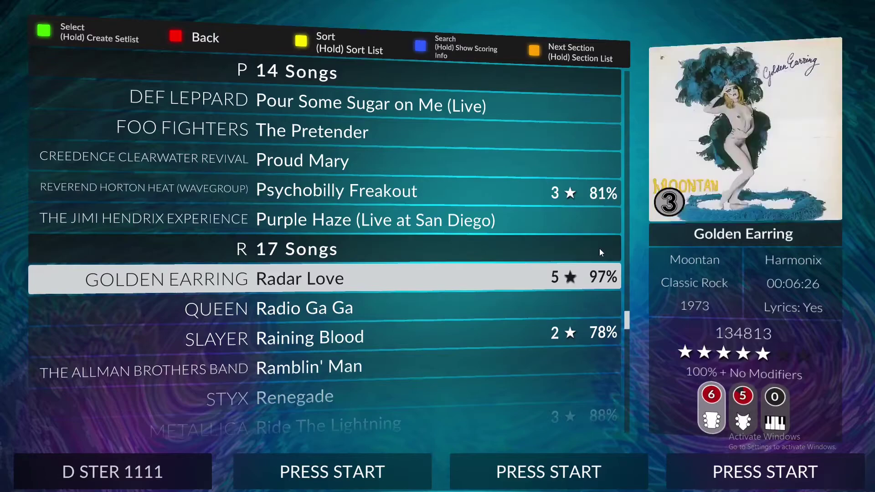
# Step: Look through the songs around "Radar Love" in the R section and return to the main menu
pyautogui.press('Down')
pyautogui.press('Down')
pyautogui.press('Down')
pyautogui.press('Up')
pyautogui.press('Up')
pyautogui.press('Up')
pyautogui.press('Escape')
# Step: Run a full song scan from the General settings and return to the main menu
pyautogui.press('Down')
pyautogui.press('Down')
pyautogui.press('Down')
pyautogui.press('Down')
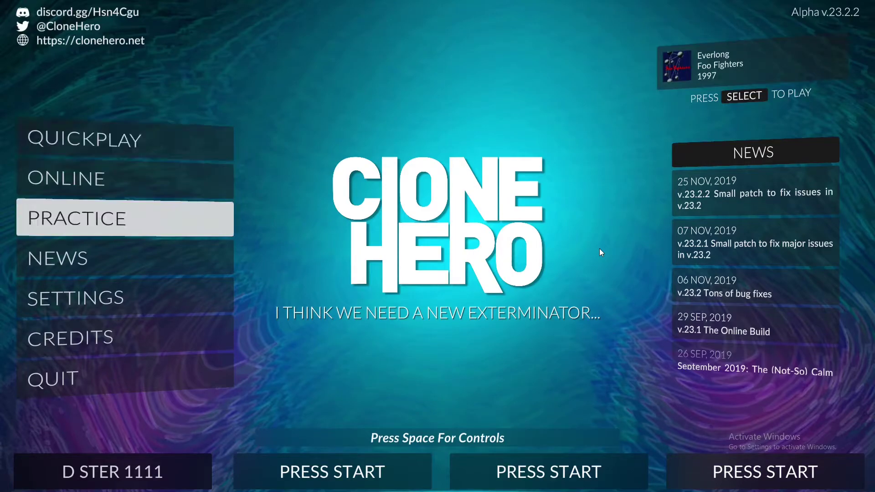
pyautogui.press('Return')
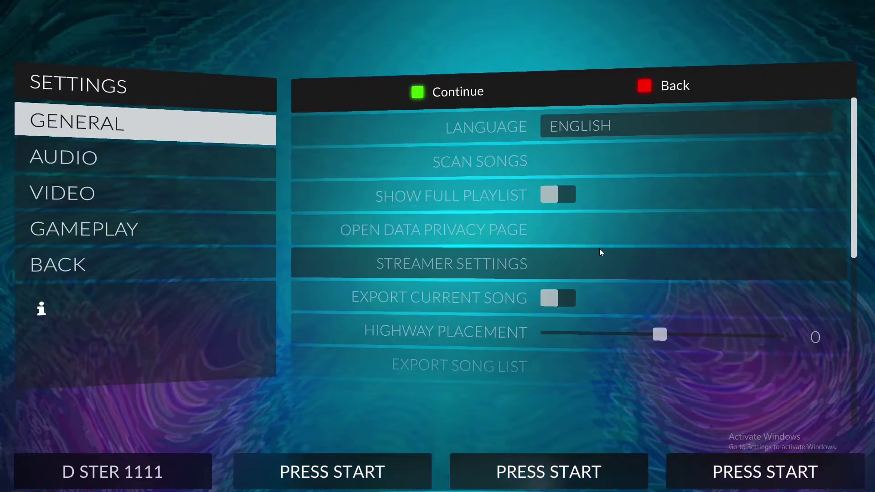
pyautogui.press('Return')
pyautogui.press('Down')
pyautogui.press('Up')
pyautogui.press('Return')
pyautogui.press('Return')
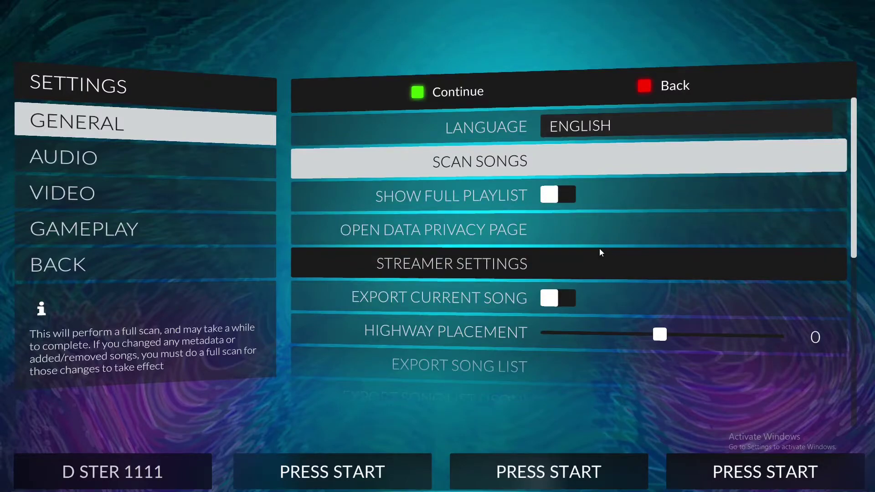
pyautogui.press('Escape')
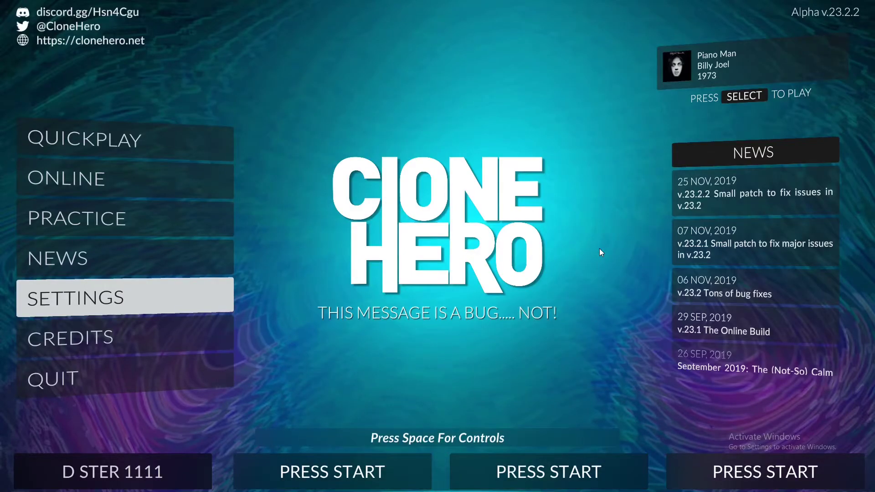